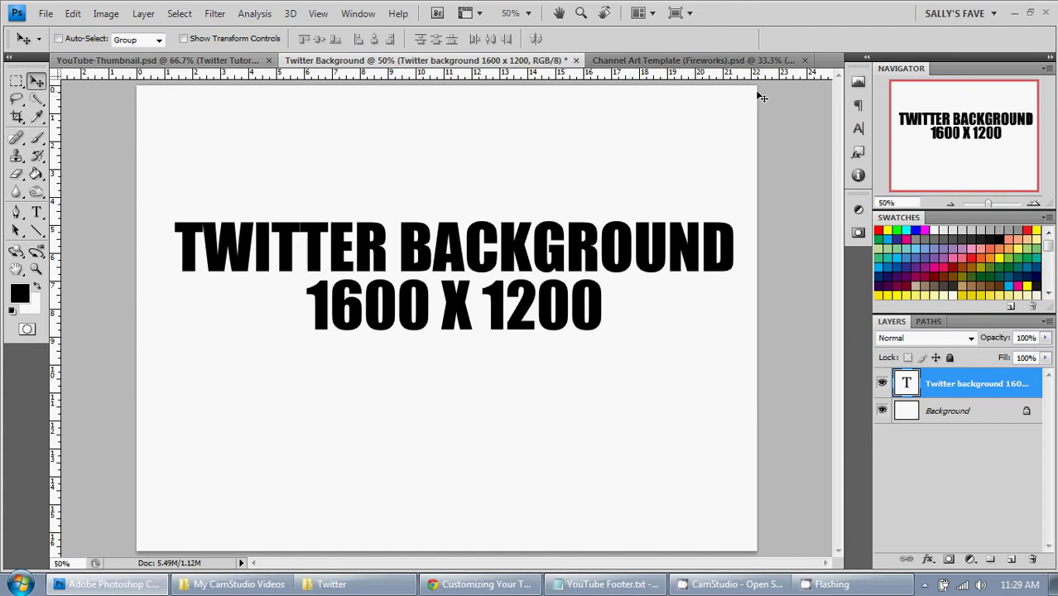
Switch the Rulers unit from inches to pixels in the Units & Rulers preferences.
{"action": "left_click", "coordinate": [46, 14]}
{"action": "mouse_move", "coordinate": [73, 14]}
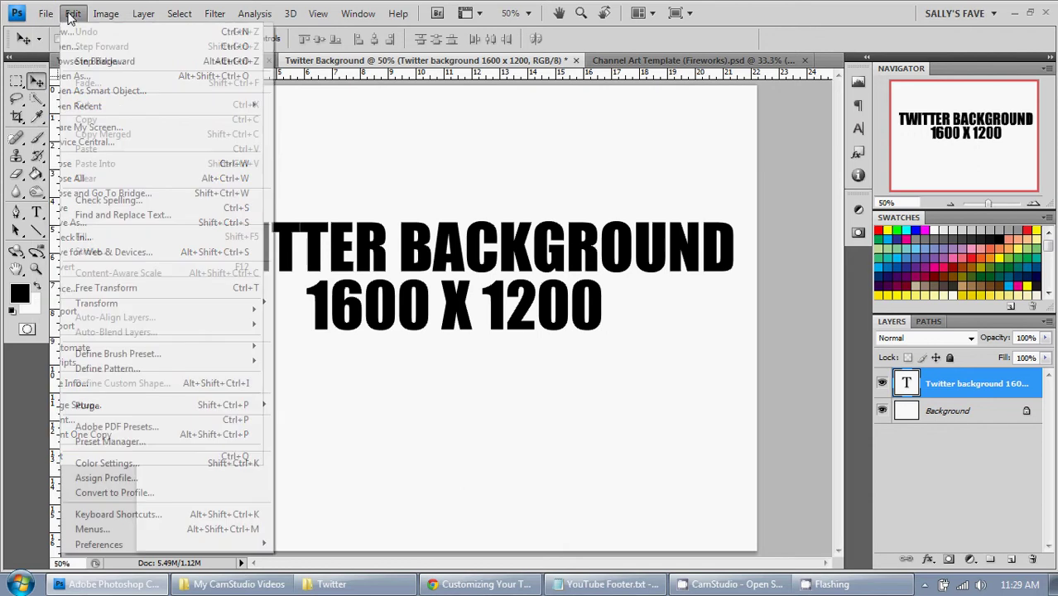
{"action": "mouse_move", "coordinate": [198, 544]}
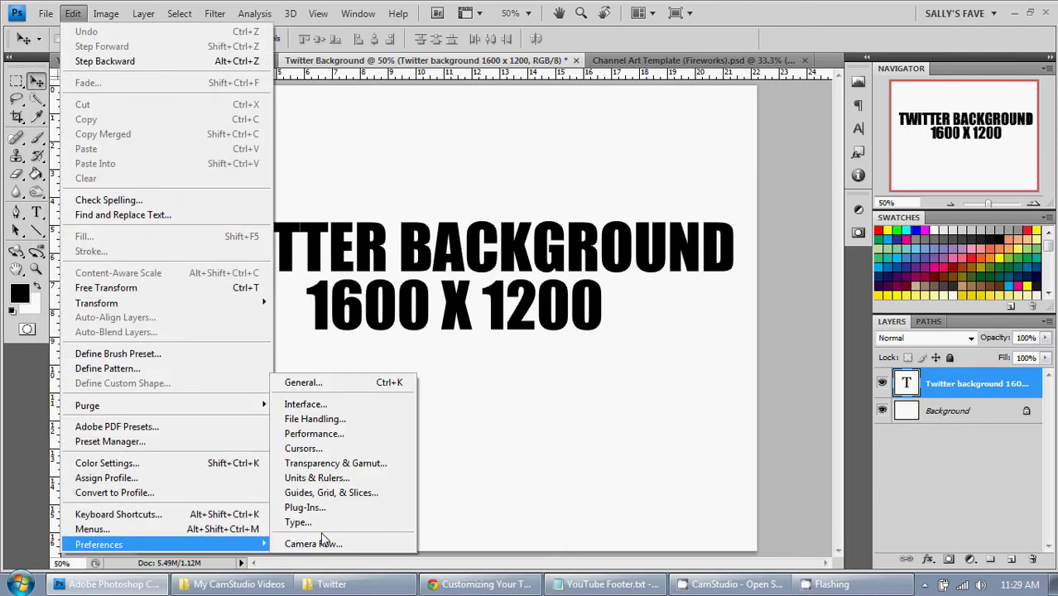
{"action": "left_click", "coordinate": [346, 477]}
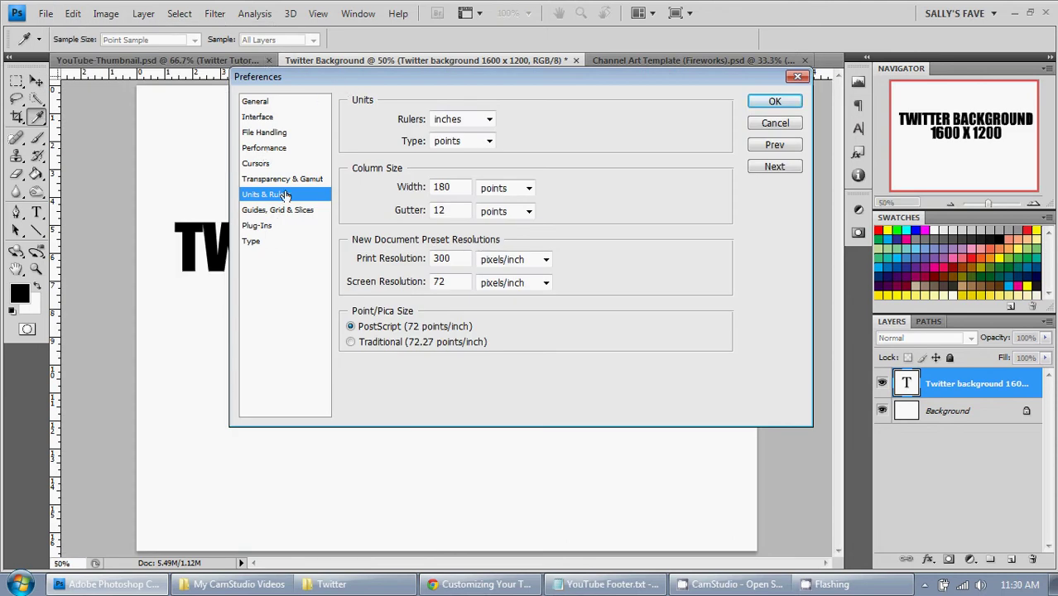
{"action": "left_click", "coordinate": [489, 120]}
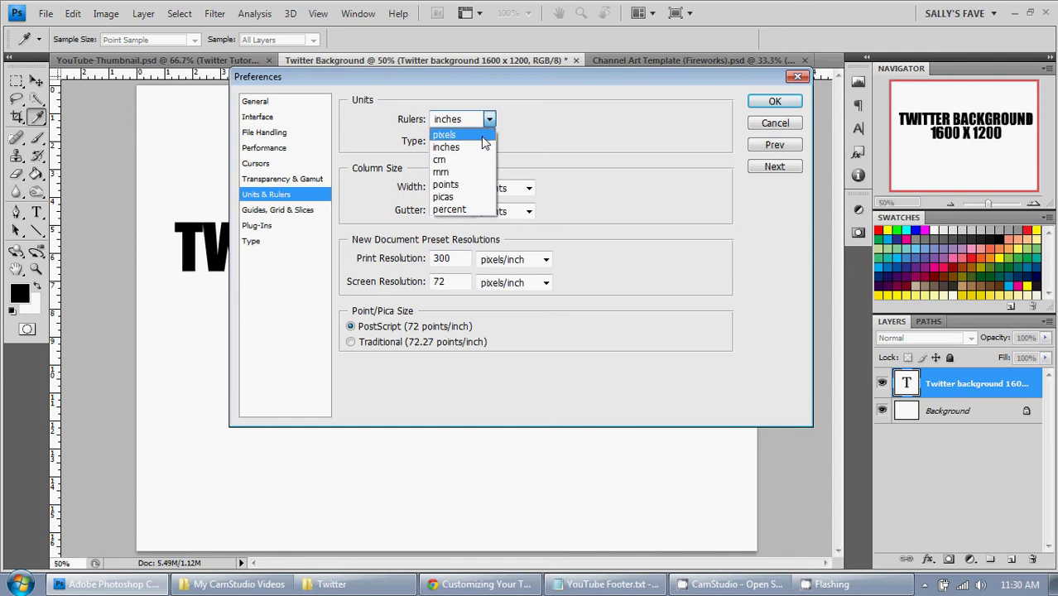
{"action": "left_click", "coordinate": [481, 136]}
{"action": "left_click", "coordinate": [773, 103]}
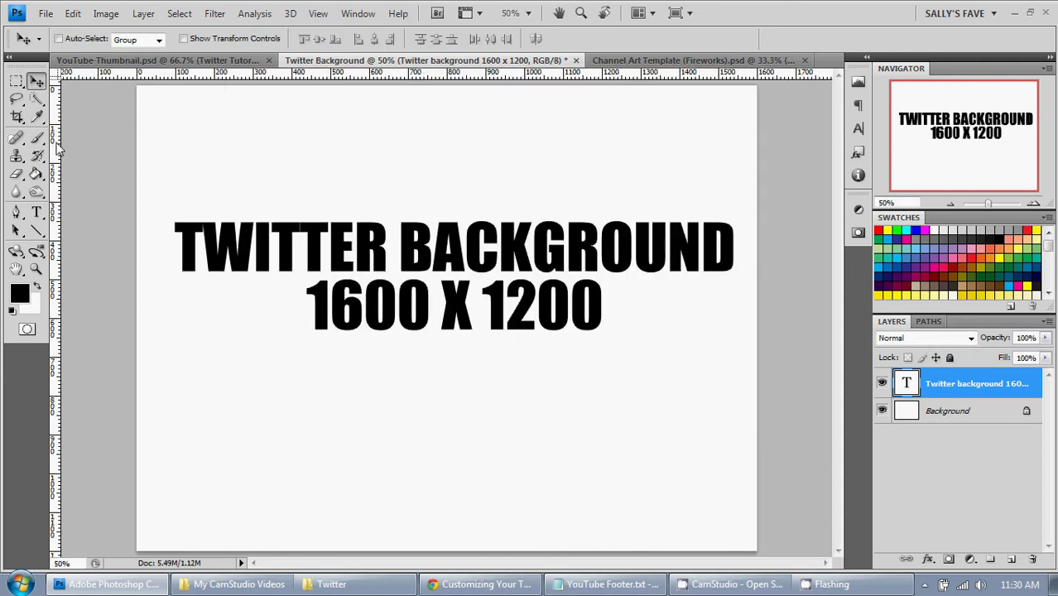
Drag a vertical guide to about the 200-pixel mark and zoom the view to 100%.
{"action": "left_click_drag", "start_coordinate": [58, 147], "coordinate": [214, 145]}
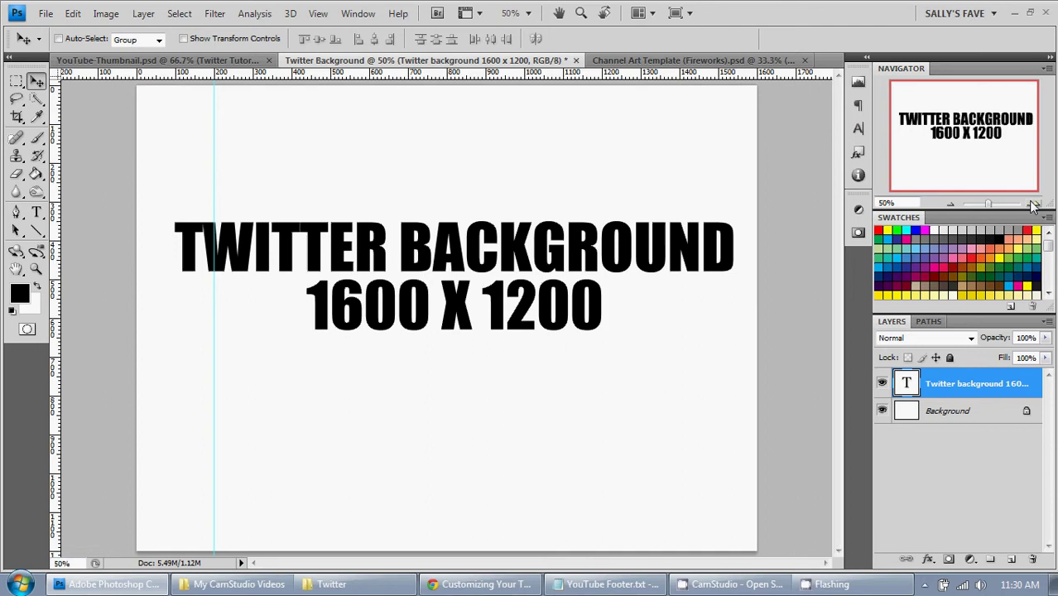
{"action": "left_click", "coordinate": [1033, 203]}
{"action": "left_click", "coordinate": [1034, 204]}
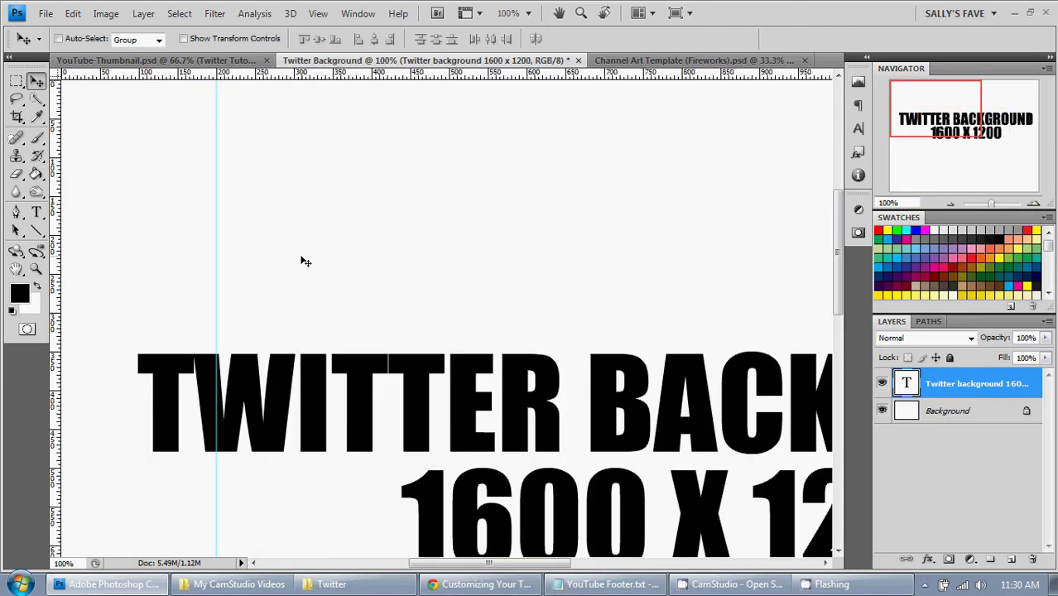
{"action": "scroll", "coordinate": [306, 261], "scroll_direction": "left", "scroll_amount": 3}
{"action": "scroll", "coordinate": [306, 262], "scroll_direction": "up", "scroll_amount": 1}
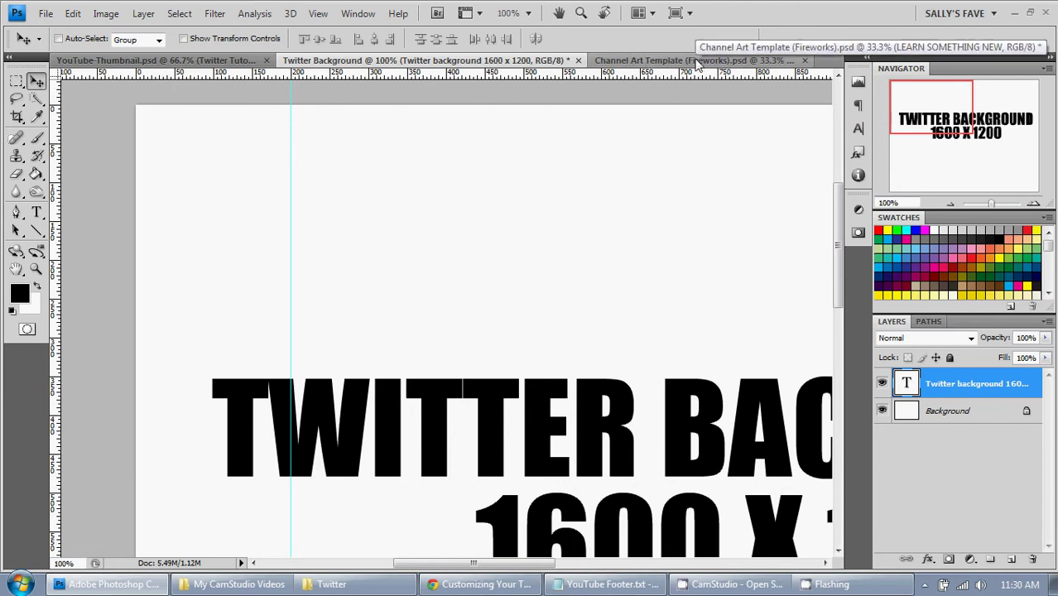
Drag all six Channel Art Template layers into Twitter Background and fit the tan texture over the canvas.
{"action": "left_click", "coordinate": [677, 64]}
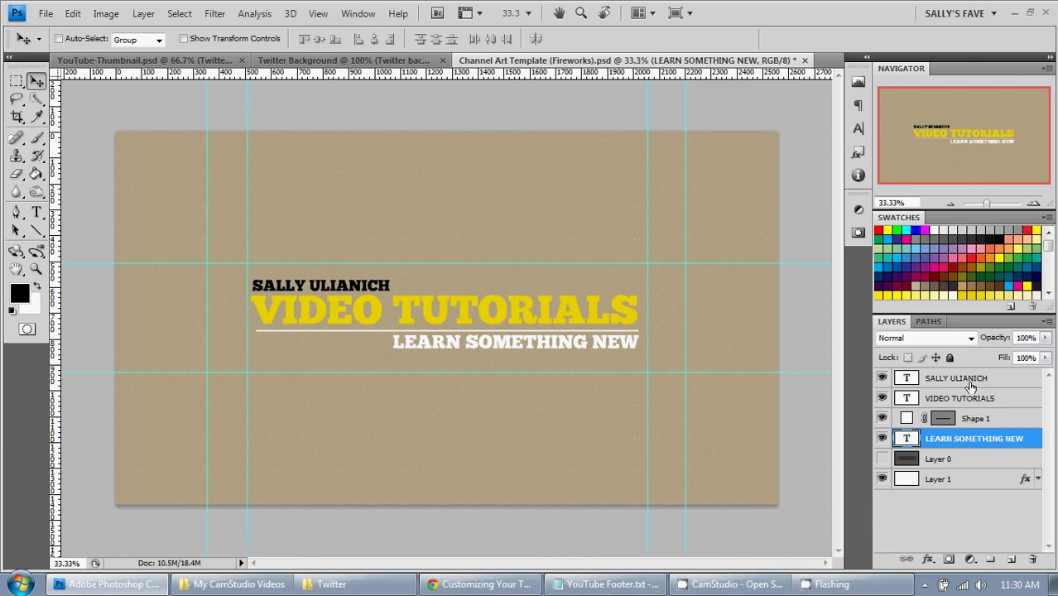
{"action": "left_click", "coordinate": [979, 481]}
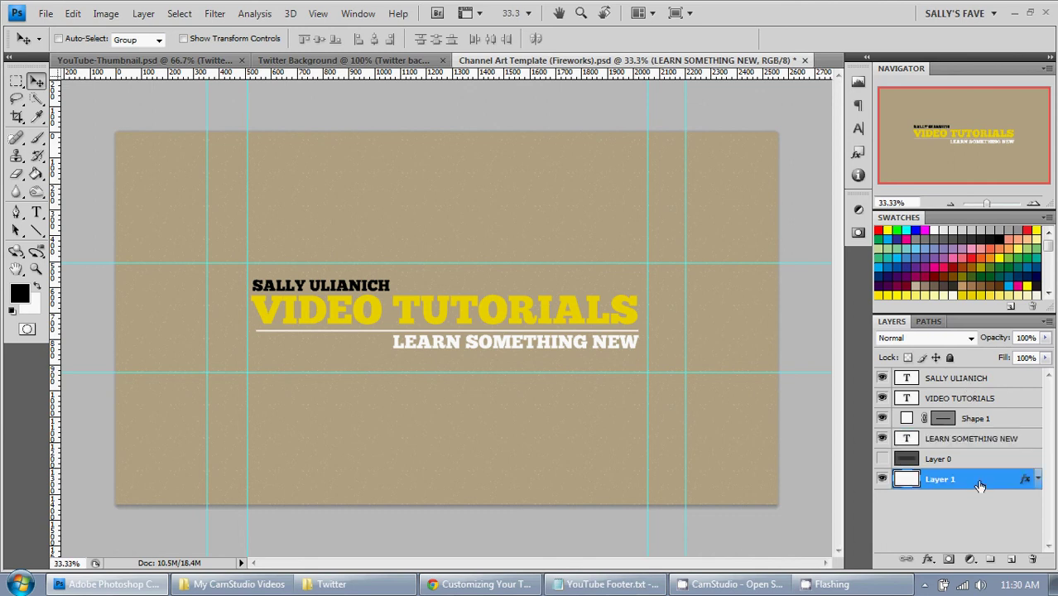
{"action": "left_click", "coordinate": [958, 379], "text": "shift"}
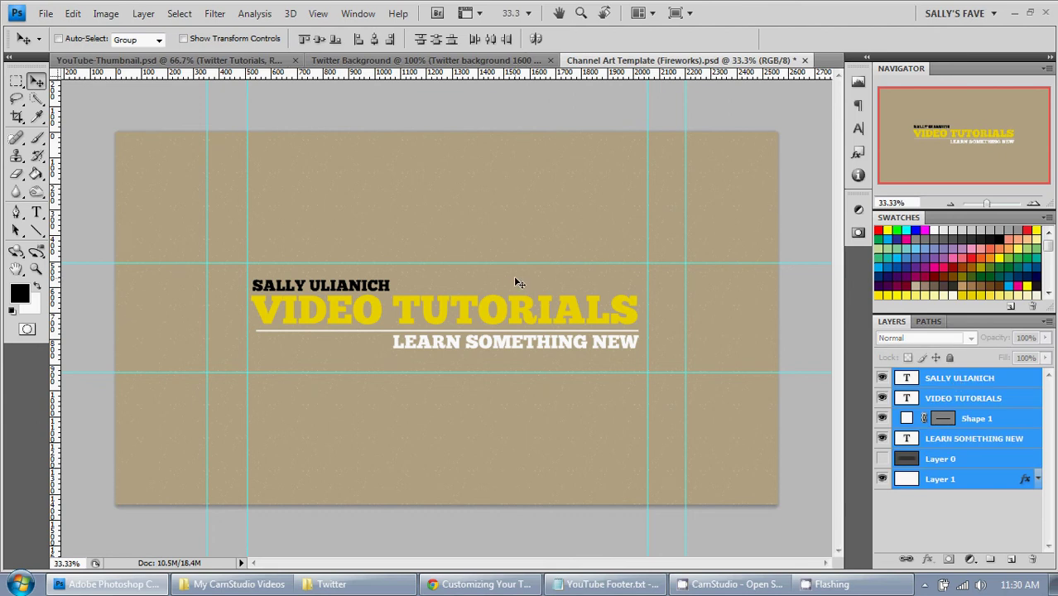
{"action": "left_click_drag", "start_coordinate": [571, 236], "coordinate": [436, 247]}
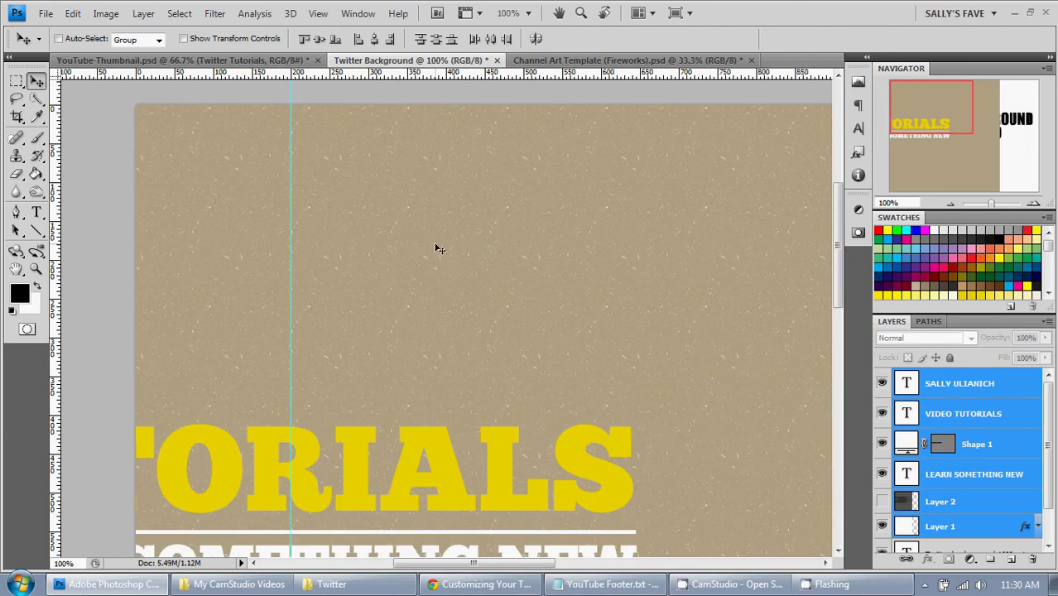
{"action": "left_click", "coordinate": [951, 203]}
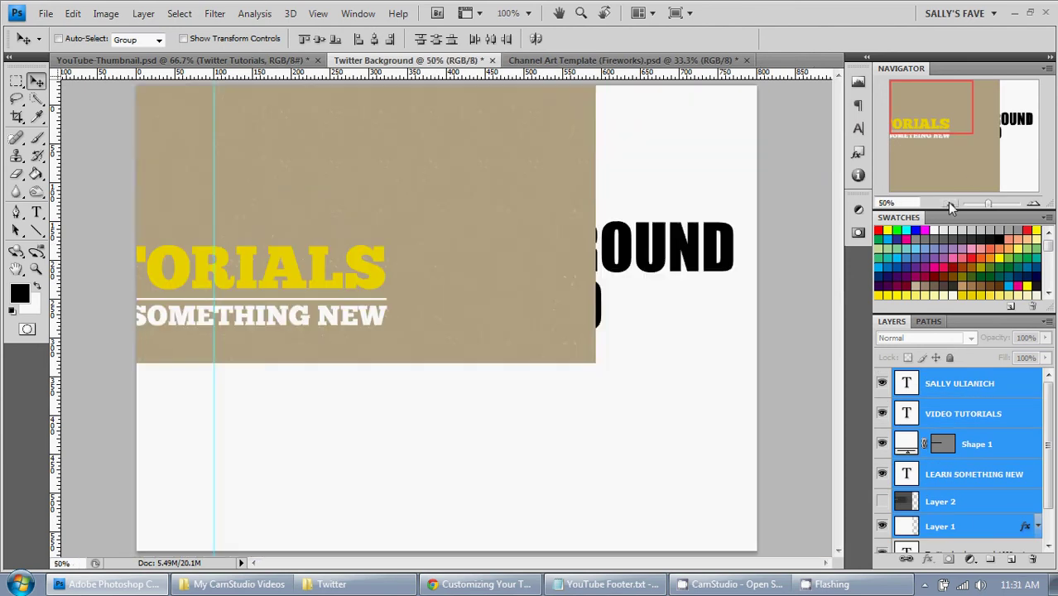
{"action": "left_click_drag", "start_coordinate": [492, 289], "coordinate": [728, 298]}
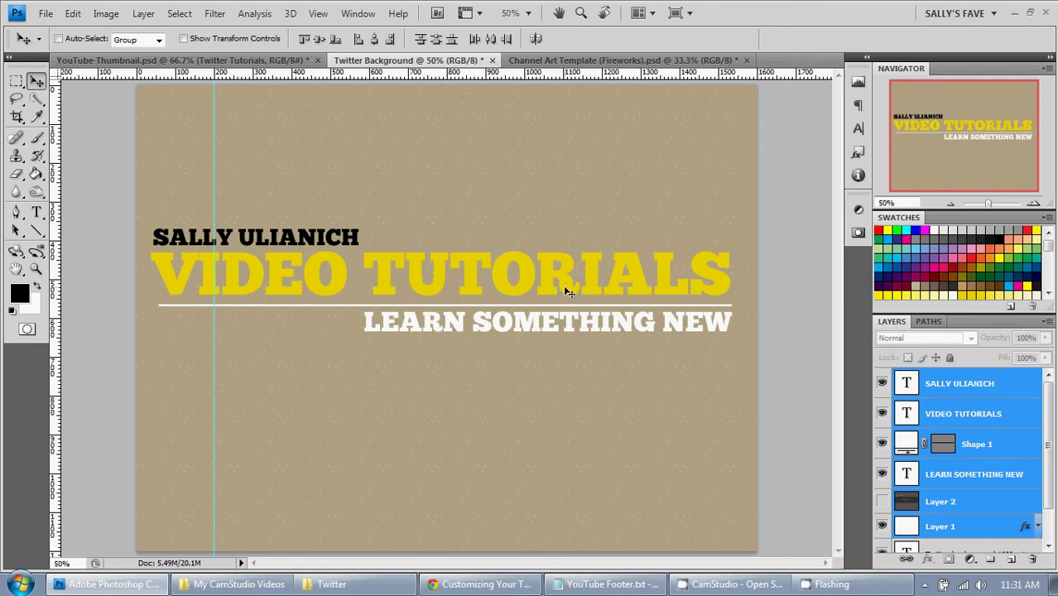
Scale the four name, title, rule and tagline layers to 31.8% in the top-left corner.
{"action": "left_click", "coordinate": [985, 472]}
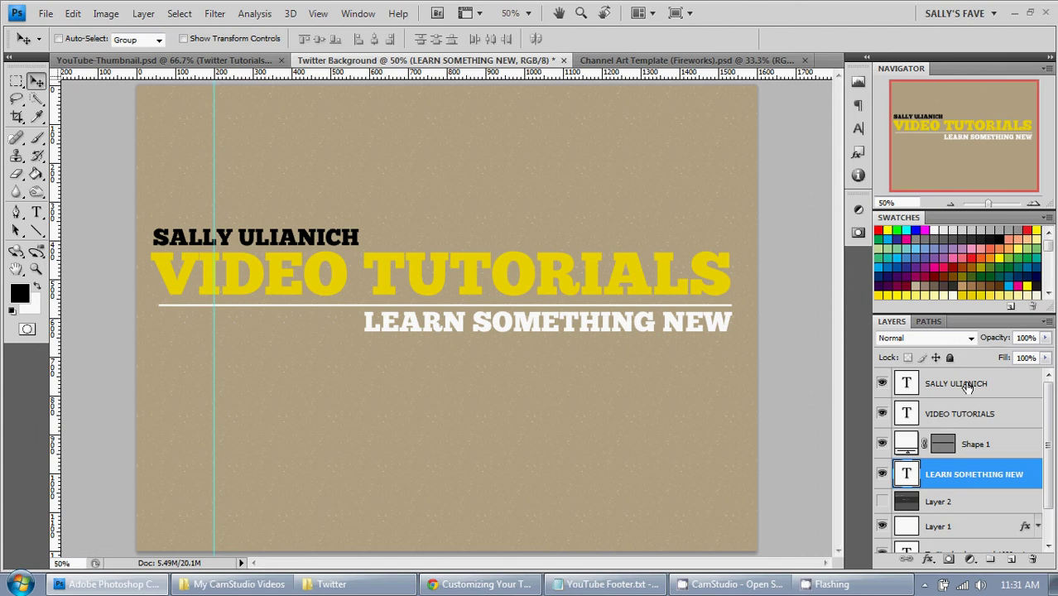
{"action": "left_click", "coordinate": [968, 385], "text": "shift"}
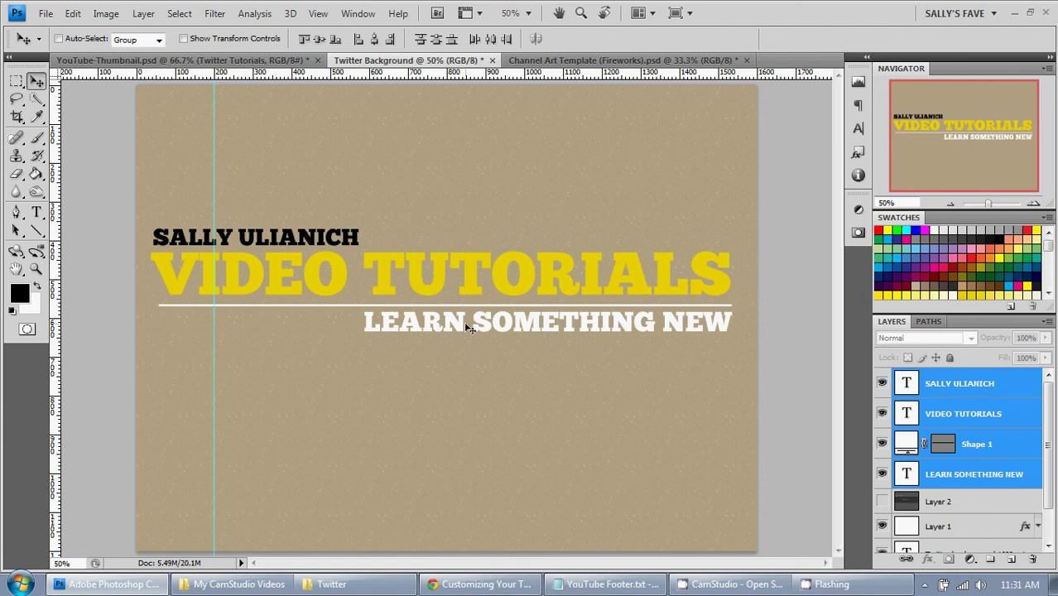
{"action": "key", "text": "ctrl+t"}
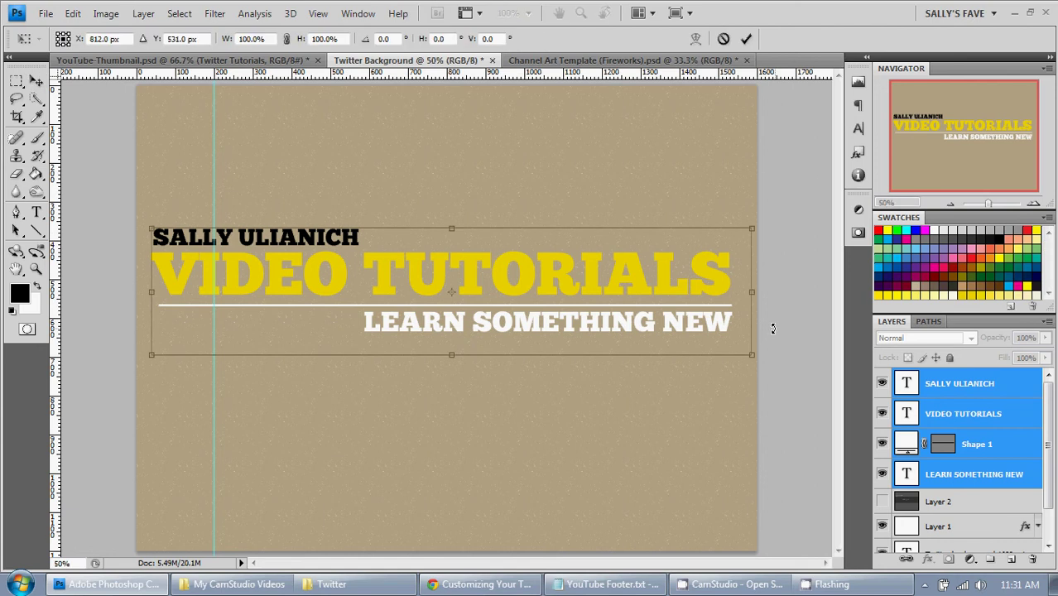
{"action": "left_click_drag", "start_coordinate": [753, 357], "coordinate": [307, 108]}
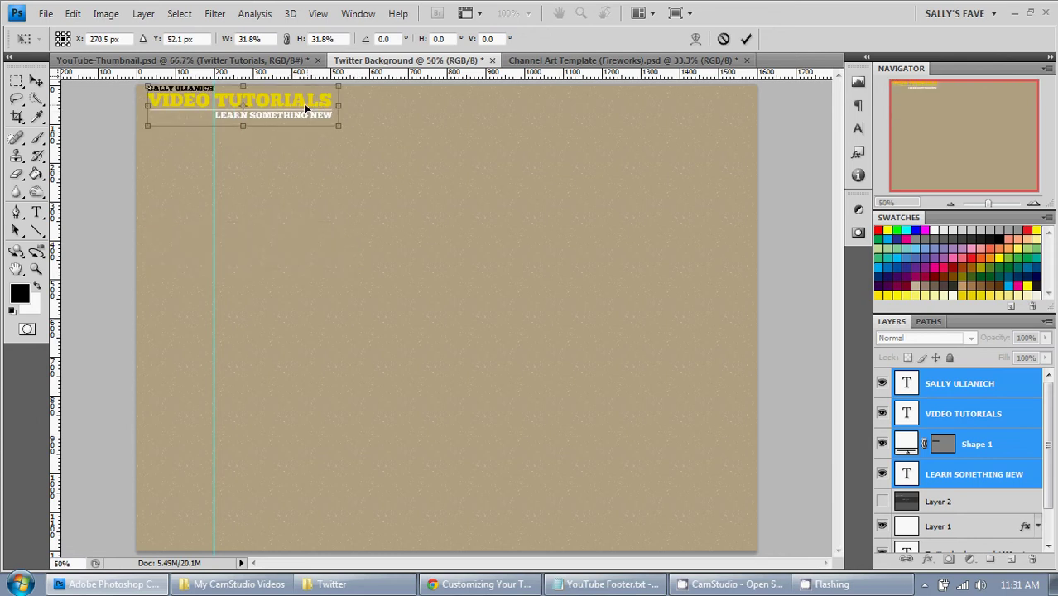
{"action": "key", "text": "Left"}
{"action": "key", "text": "Left"}
{"action": "key", "text": "Left"}
{"action": "key", "text": "Left"}
{"action": "key", "text": "Left"}
{"action": "key", "text": "Left"}
{"action": "key", "text": "Left"}
{"action": "key", "text": "Left"}
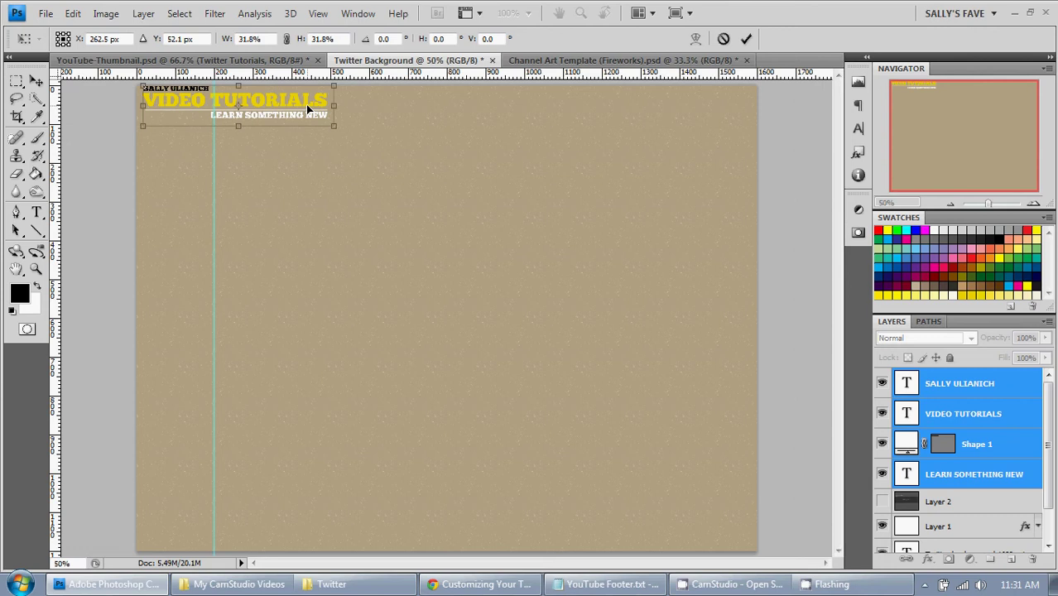
{"action": "key", "text": "shift+Down"}
{"action": "key", "text": "shift+Down"}
{"action": "key", "text": "shift+Left"}
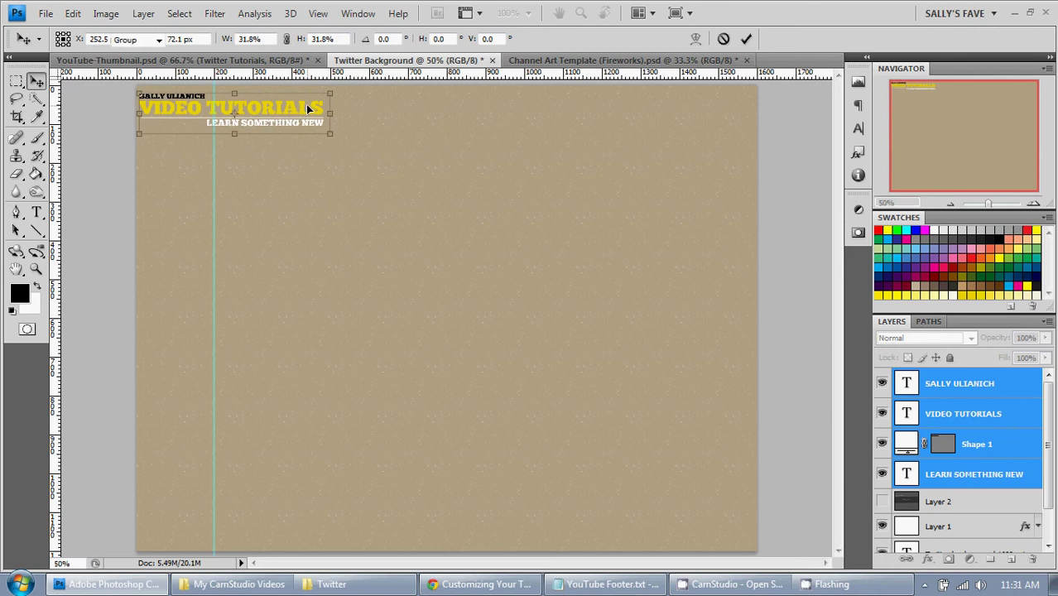
{"action": "key", "text": "Return"}
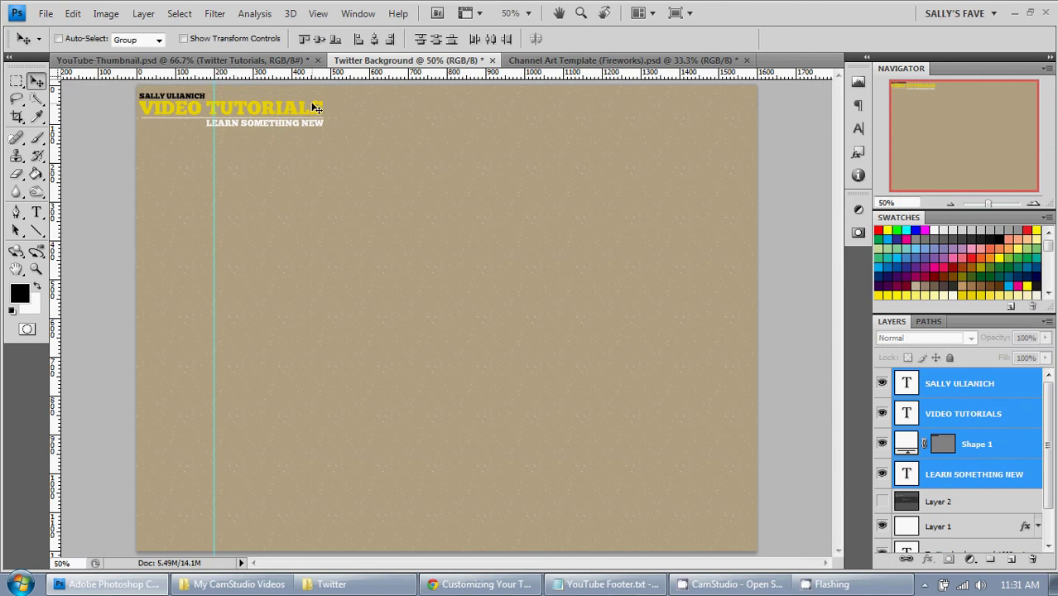
At 100% zoom, retype the yellow VIDEO TUTORIALS title as 'Social Media &'.
{"action": "left_click", "coordinate": [968, 414]}
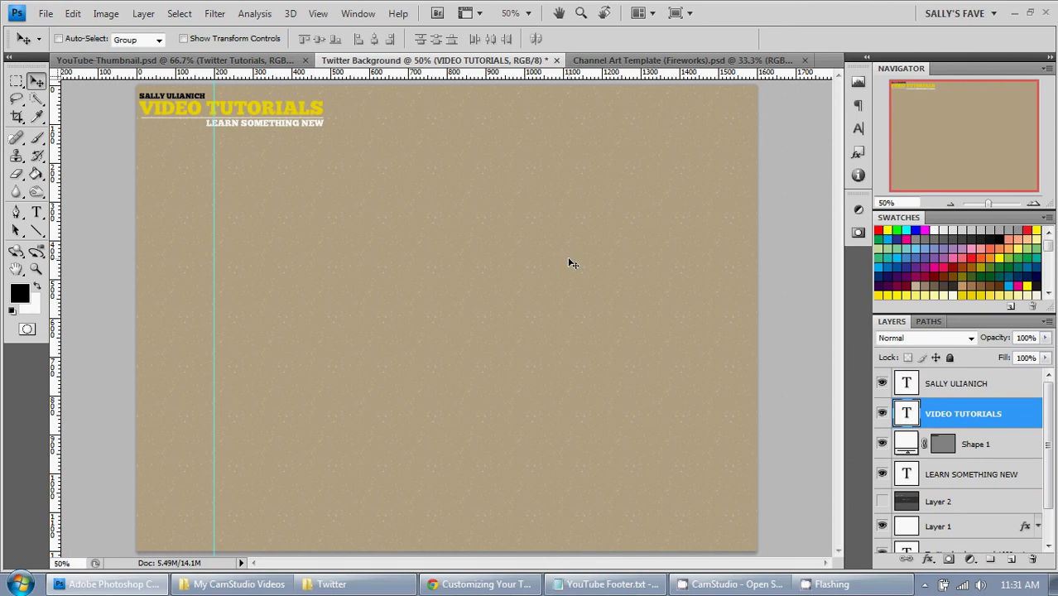
{"action": "left_click", "coordinate": [37, 212]}
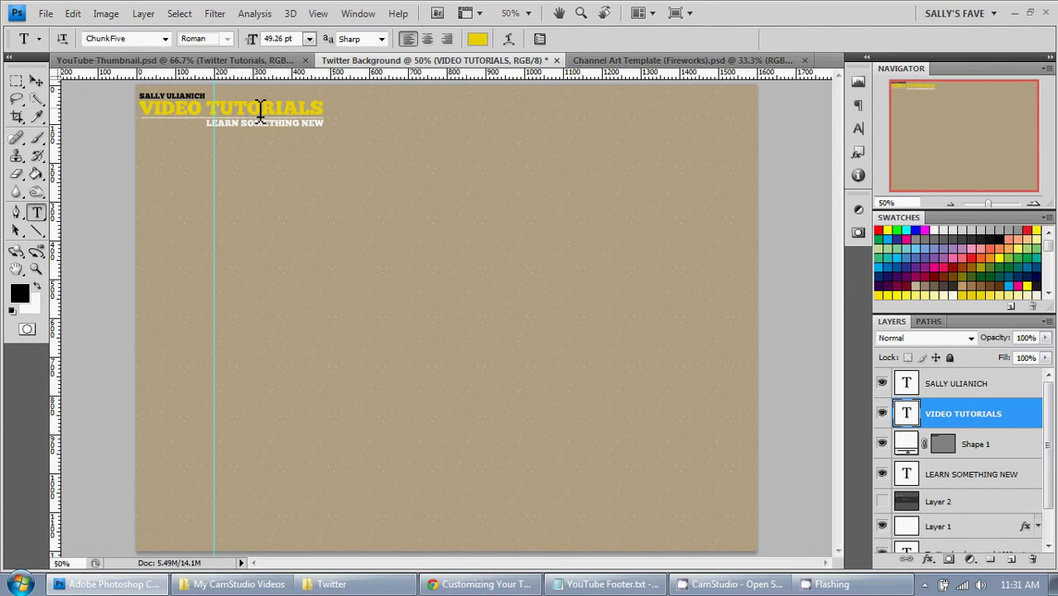
{"action": "left_click", "coordinate": [1034, 203]}
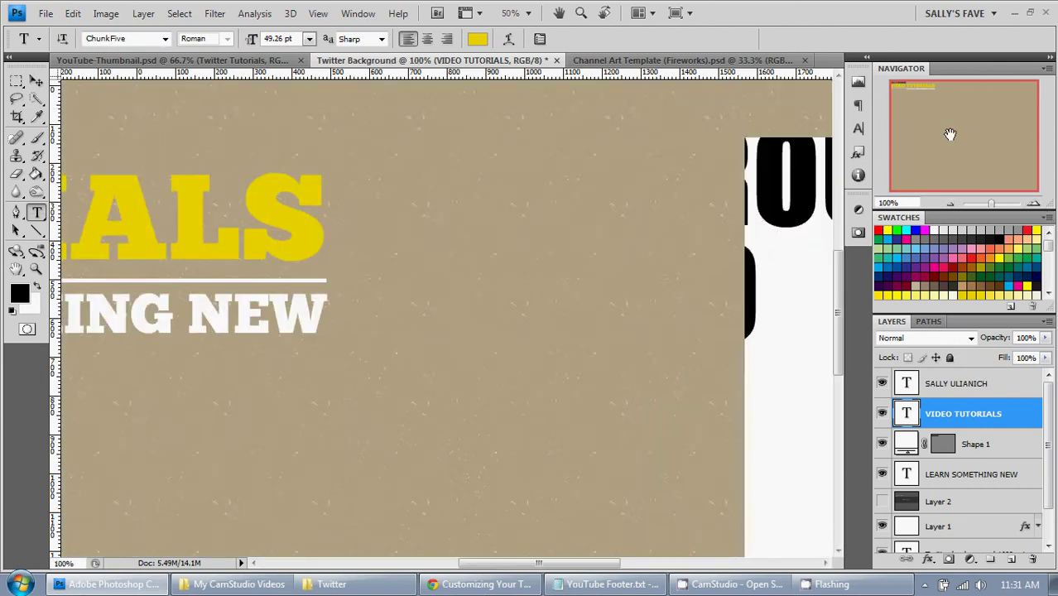
{"action": "left_click_drag", "start_coordinate": [971, 141], "coordinate": [910, 86]}
{"action": "scroll", "coordinate": [439, 264], "scroll_direction": "left", "scroll_amount": 2}
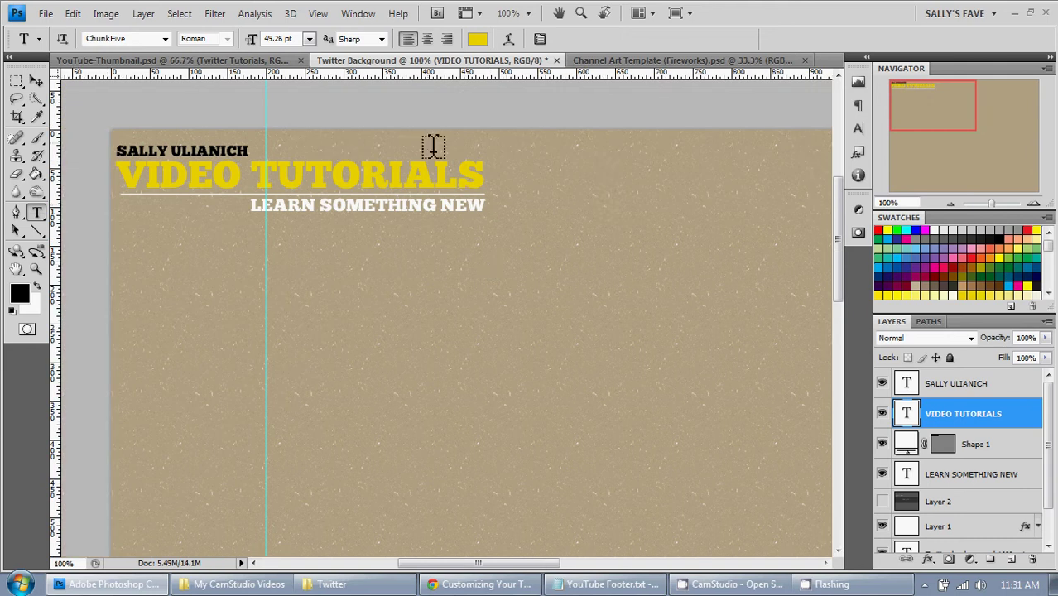
{"action": "left_click", "coordinate": [368, 171]}
{"action": "key", "text": "ctrl+a"}
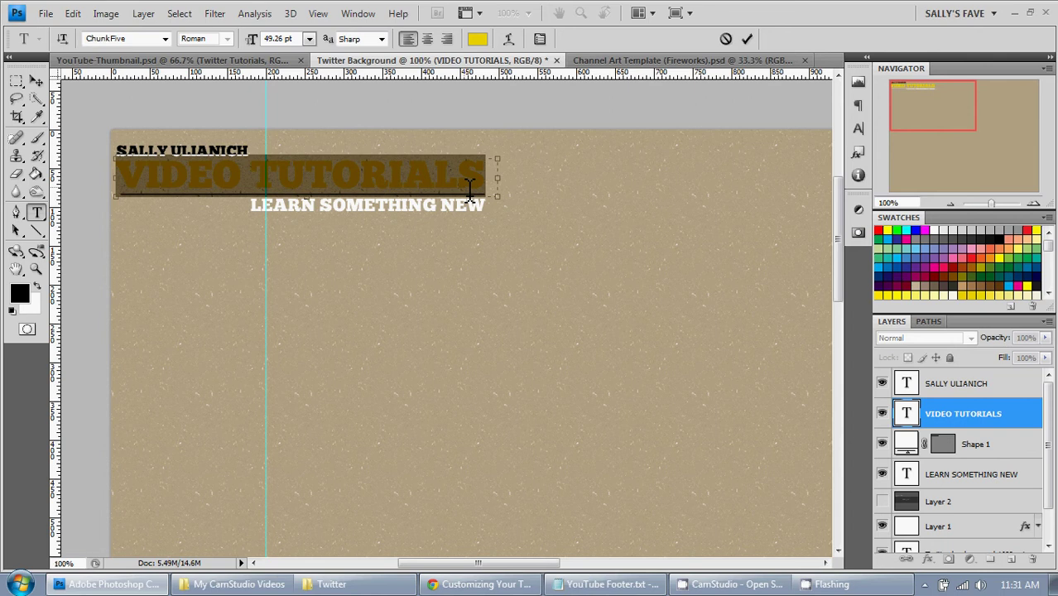
{"action": "type", "text": "Social"}
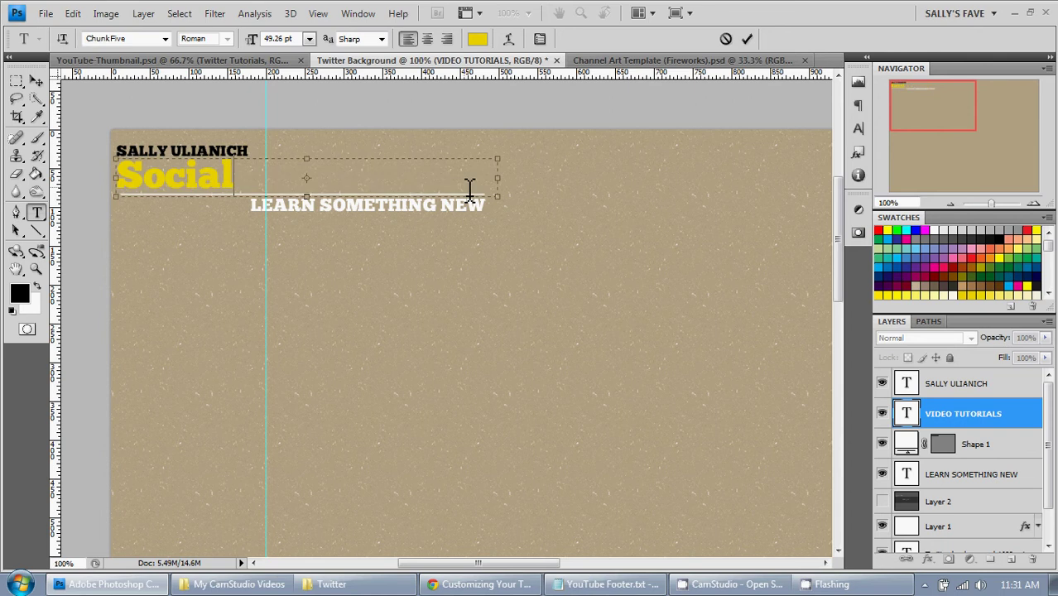
{"action": "key", "text": "BackSpace"}
{"action": "key", "text": "BackSpace"}
{"action": "key", "text": "BackSpace"}
{"action": "key", "text": "BackSpace"}
{"action": "key", "text": "BackSpace"}
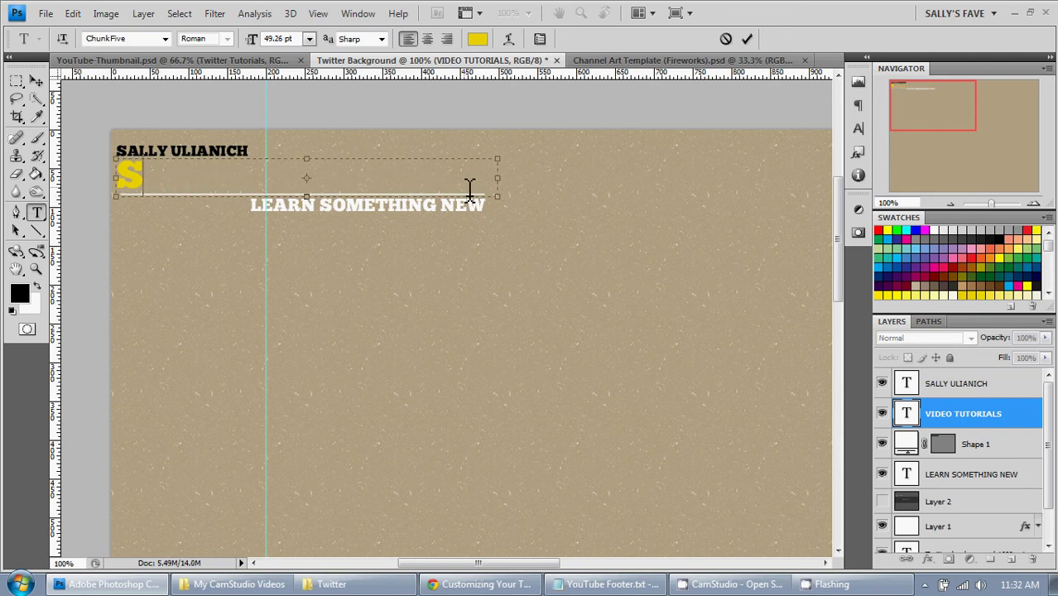
{"action": "type", "text": "ocial Me"}
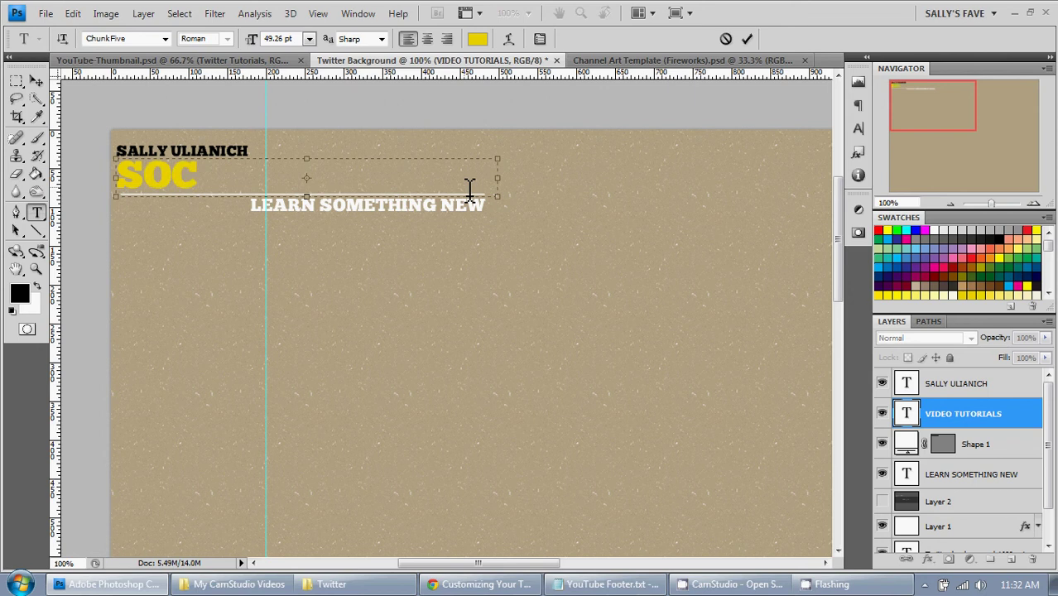
{"action": "type", "text": "dia"}
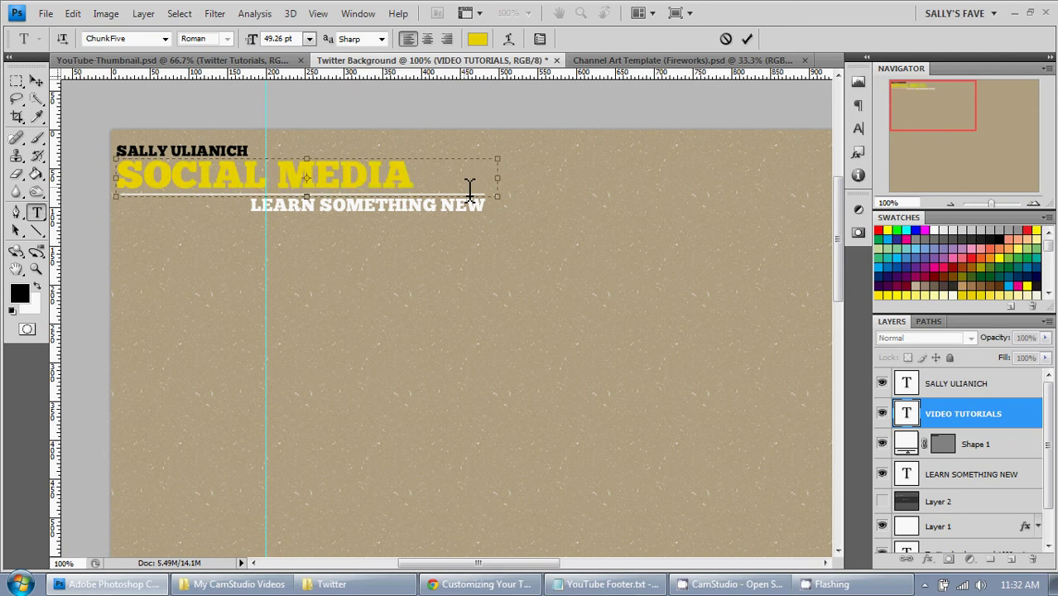
{"action": "type", "text": " &"}
Commit the title edit and nudge the Shape 1 rule and LEARN SOMETHING NEW tagline down and left.
{"action": "left_click", "coordinate": [37, 80]}
{"action": "left_click", "coordinate": [960, 447]}
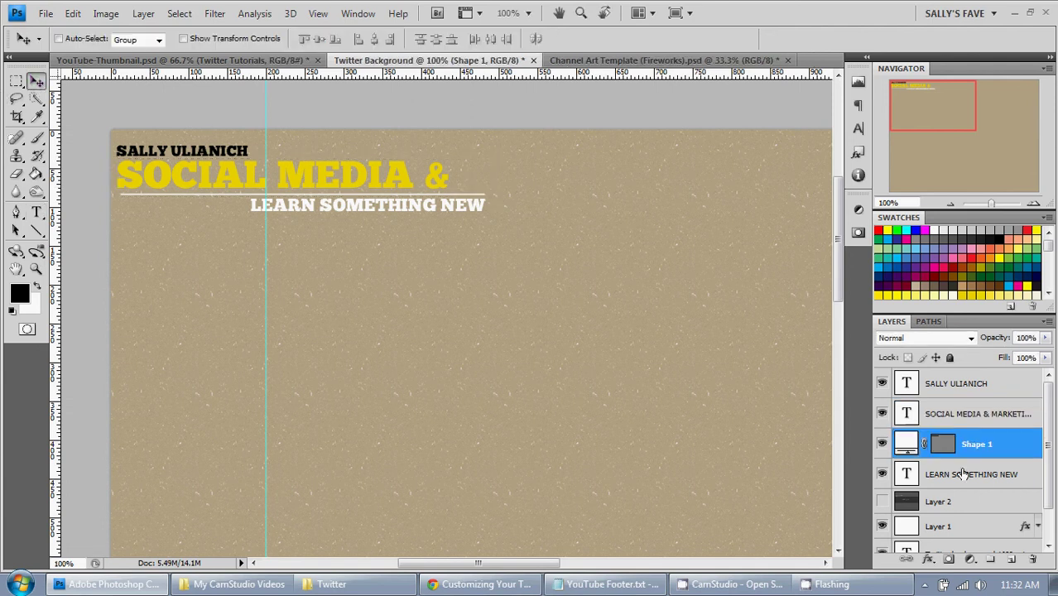
{"action": "left_click", "coordinate": [960, 472], "text": "shift"}
{"action": "key", "text": "shift+Down"}
{"action": "key", "text": "shift+Down"}
{"action": "key", "text": "shift+Down"}
{"action": "key", "text": "shift+Down"}
{"action": "key", "text": "shift+Down"}
{"action": "key", "text": "shift+Down"}
{"action": "key", "text": "shift+Down"}
{"action": "key", "text": "shift+Down"}
{"action": "key", "text": "shift+Down"}
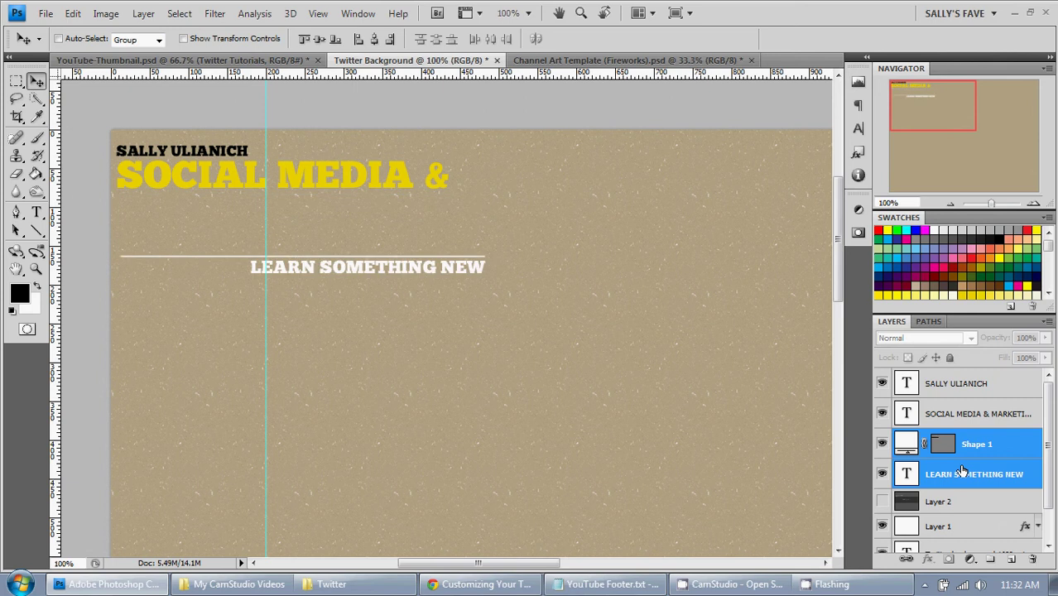
{"action": "key", "text": "shift+Left"}
{"action": "key", "text": "shift+Left"}
{"action": "key", "text": "shift+Left"}
{"action": "key", "text": "shift+Left"}
{"action": "key", "text": "shift+Left"}
{"action": "key", "text": "shift+Left"}
{"action": "key", "text": "shift+Left"}
{"action": "key", "text": "shift+Left"}
{"action": "key", "text": "shift+Left"}
{"action": "key", "text": "shift+Left"}
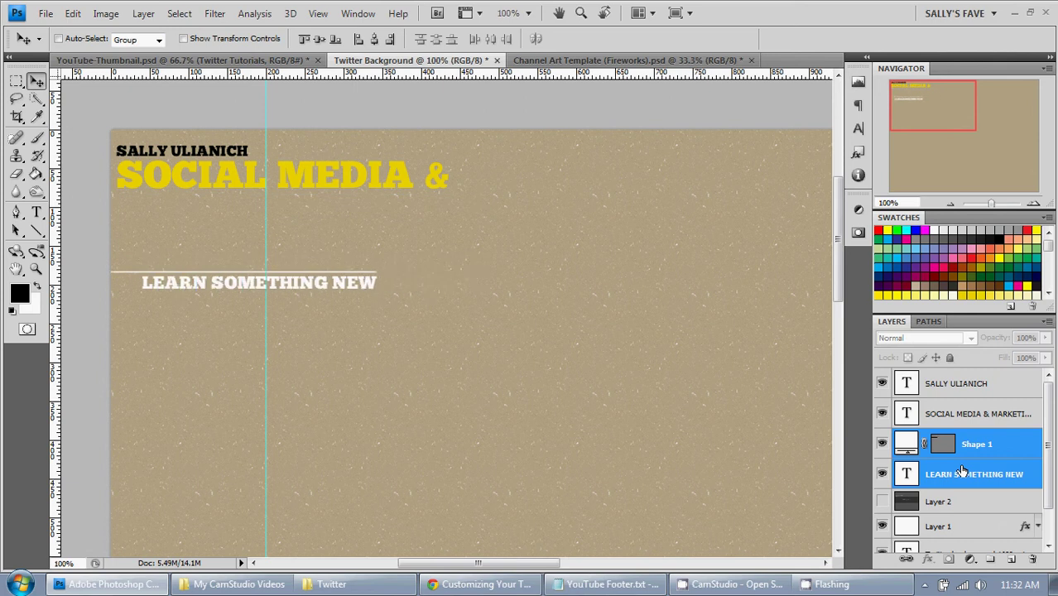
{"action": "key", "text": "shift+Left"}
{"action": "key", "text": "shift+Left"}
{"action": "key", "text": "shift+Left"}
{"action": "left_click", "coordinate": [965, 414]}
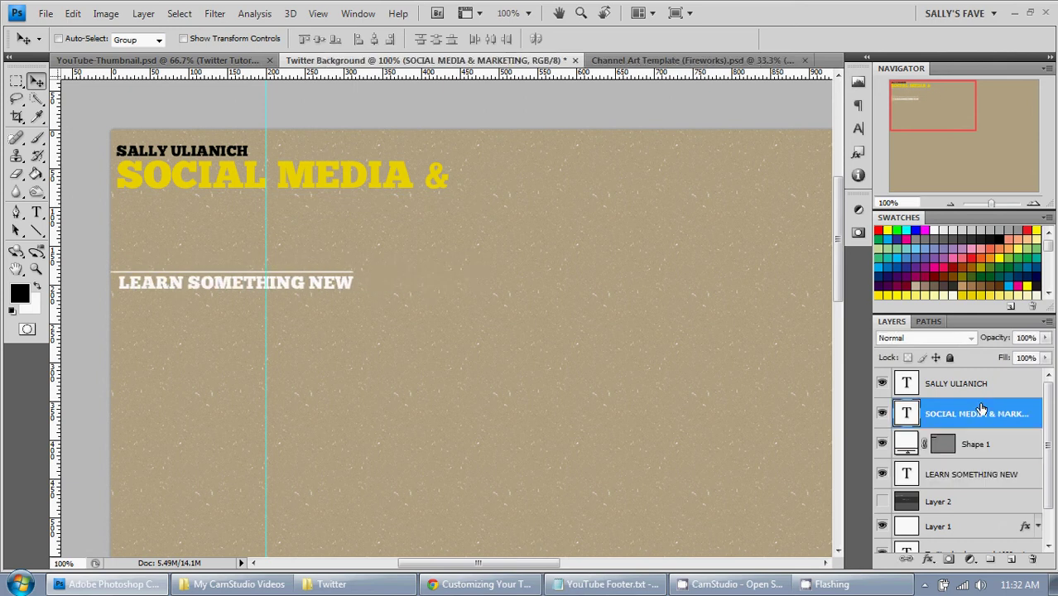
Narrow the title's text box so the words wrap onto separate lines.
{"action": "left_click", "coordinate": [36, 212]}
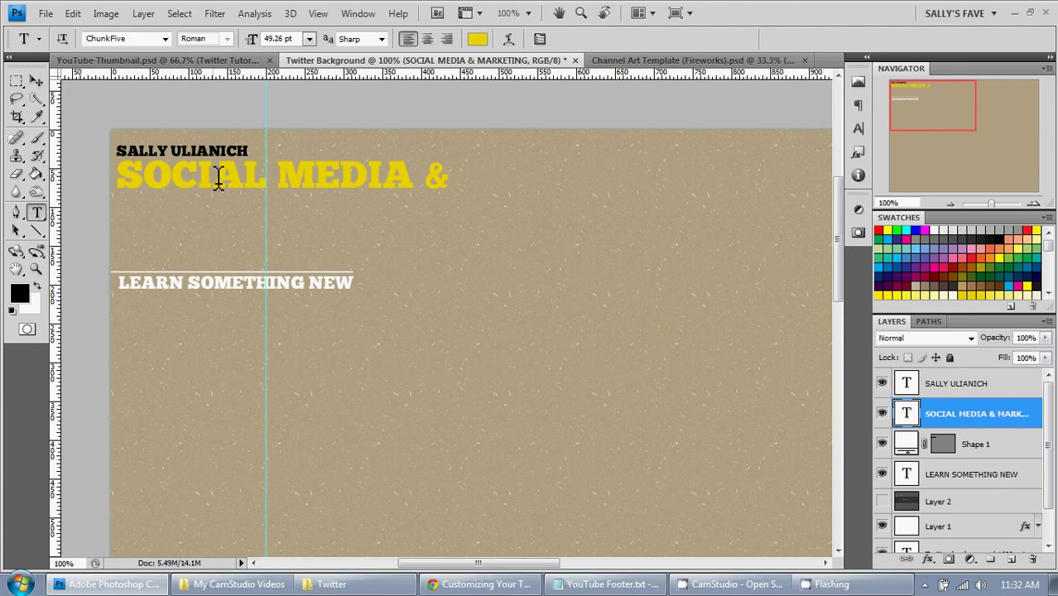
{"action": "left_click", "coordinate": [302, 174]}
{"action": "left_click_drag", "start_coordinate": [498, 197], "coordinate": [275, 271]}
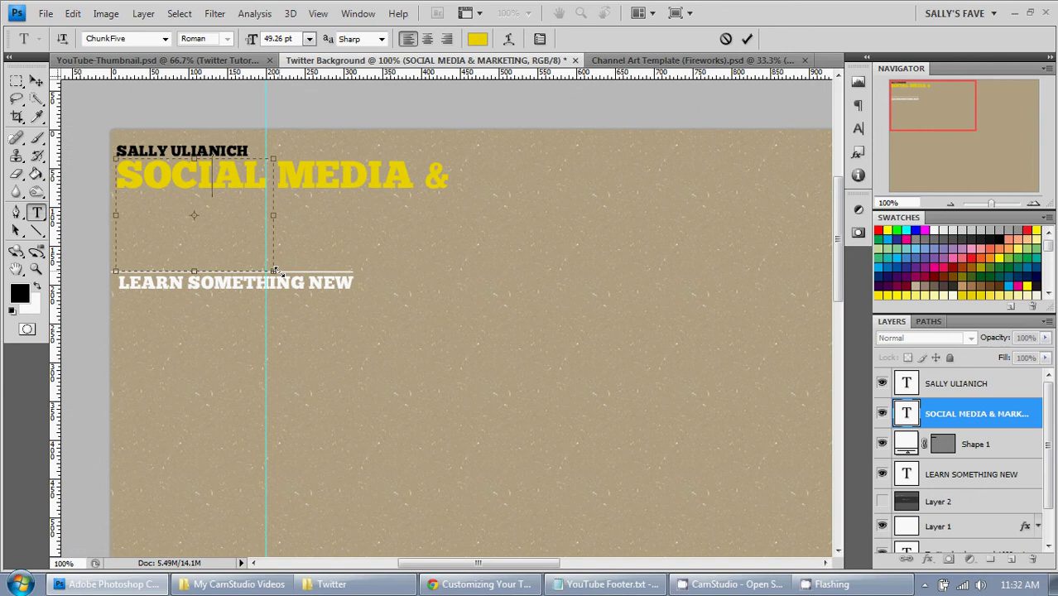
{"action": "left_click", "coordinate": [36, 81]}
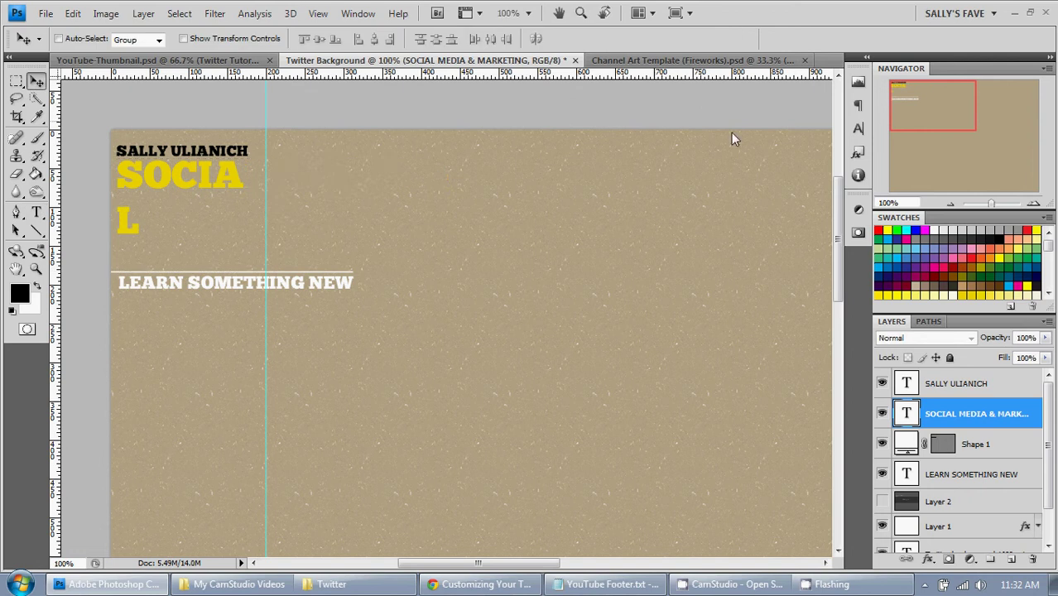
Set the title's font size to 30 pt in the Character panel.
{"action": "left_click", "coordinate": [858, 128]}
{"action": "left_click", "coordinate": [754, 118]}
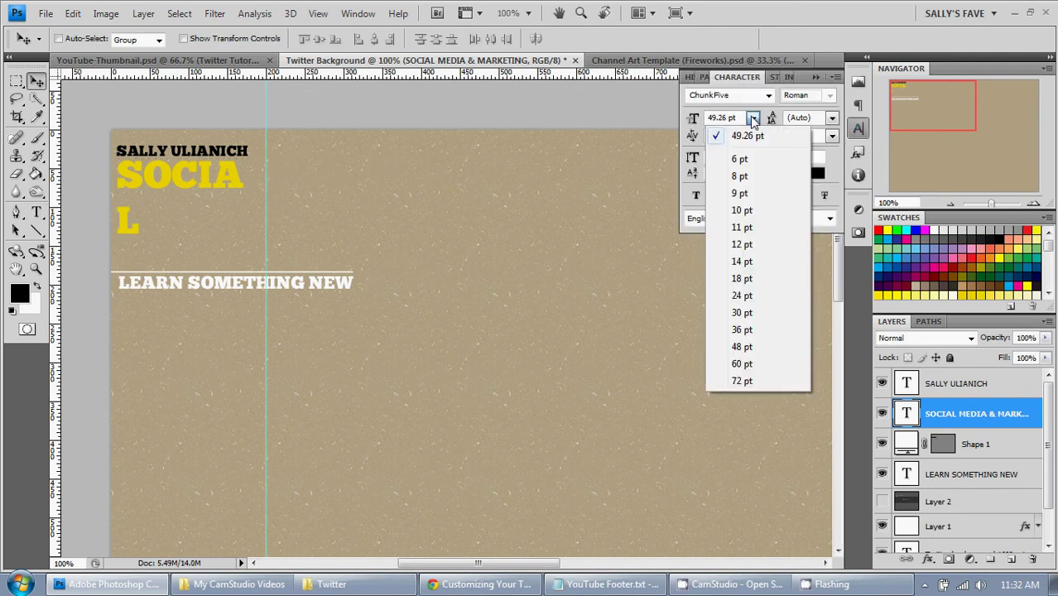
{"action": "left_click", "coordinate": [764, 329]}
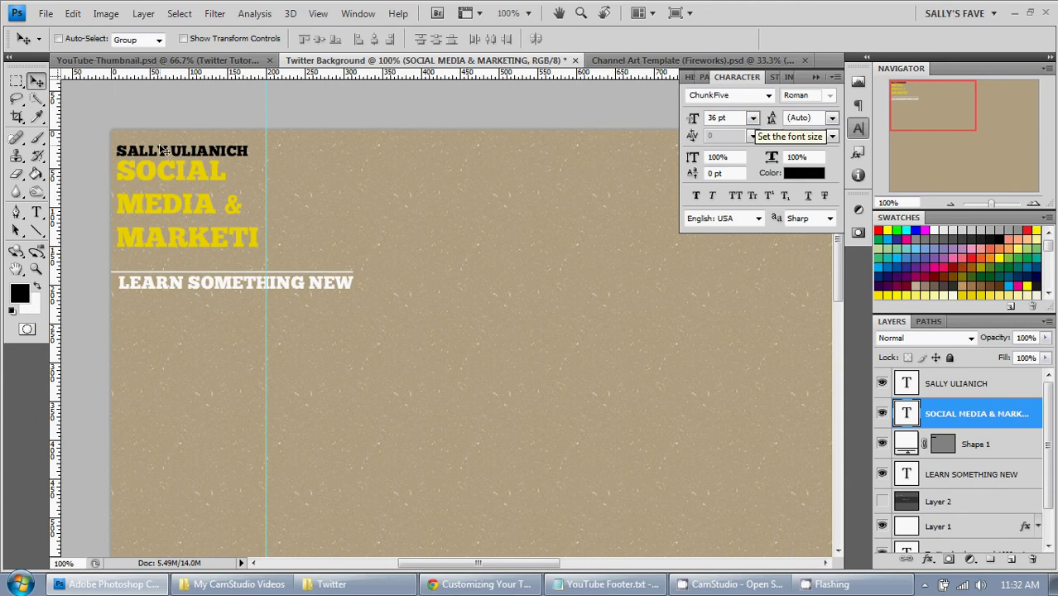
{"action": "left_click", "coordinate": [753, 118]}
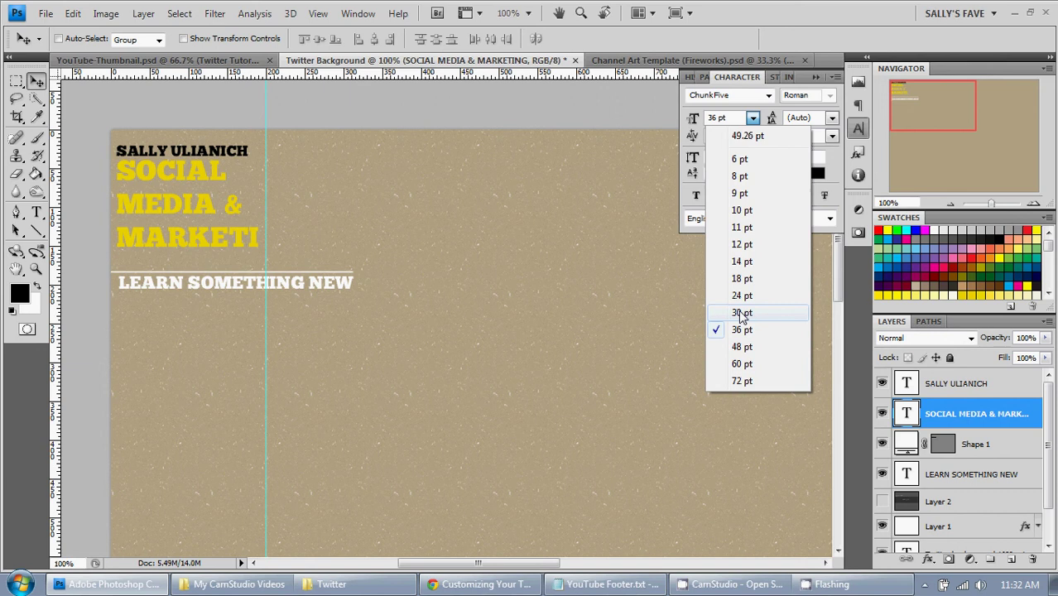
{"action": "left_click", "coordinate": [742, 313]}
Widen the text box so MARKETING fits on one line, then nudge the title down.
{"action": "left_click", "coordinate": [36, 213]}
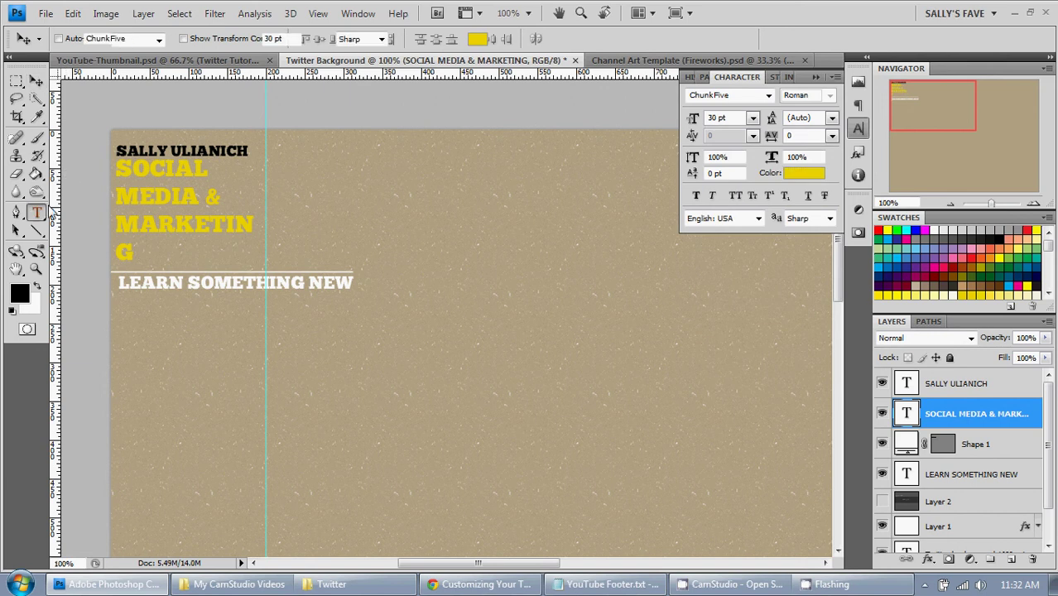
{"action": "left_click", "coordinate": [171, 196]}
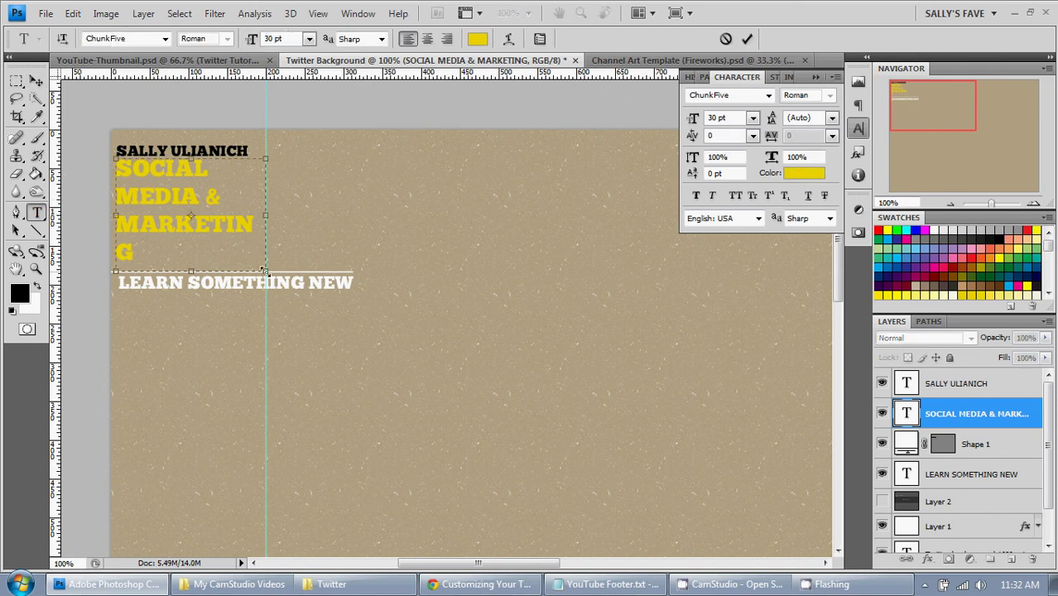
{"action": "left_click_drag", "start_coordinate": [281, 271], "coordinate": [285, 251]}
{"action": "left_click", "coordinate": [37, 80]}
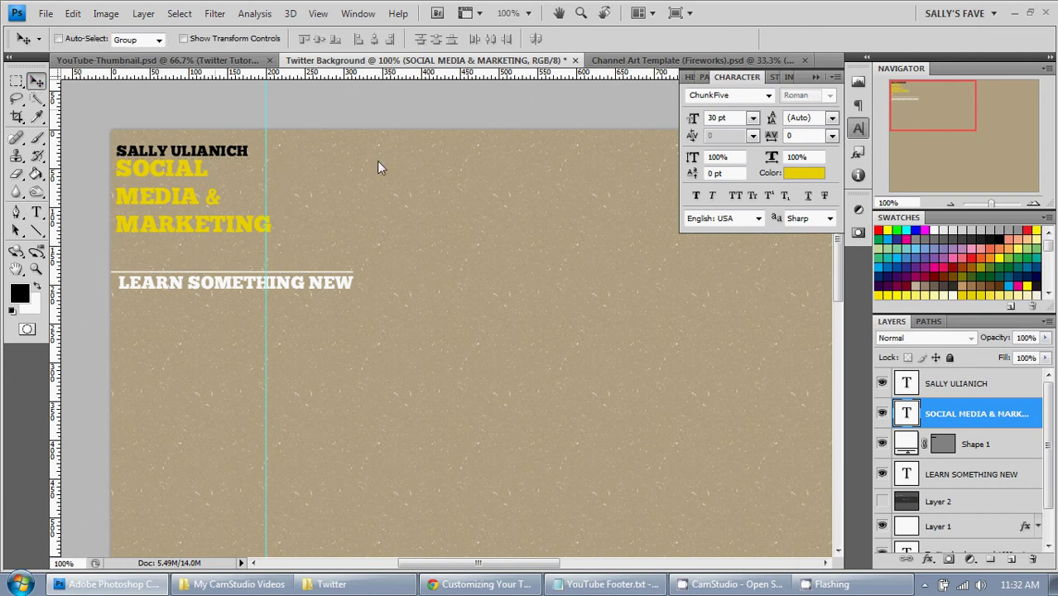
{"action": "key", "text": "shift+Down"}
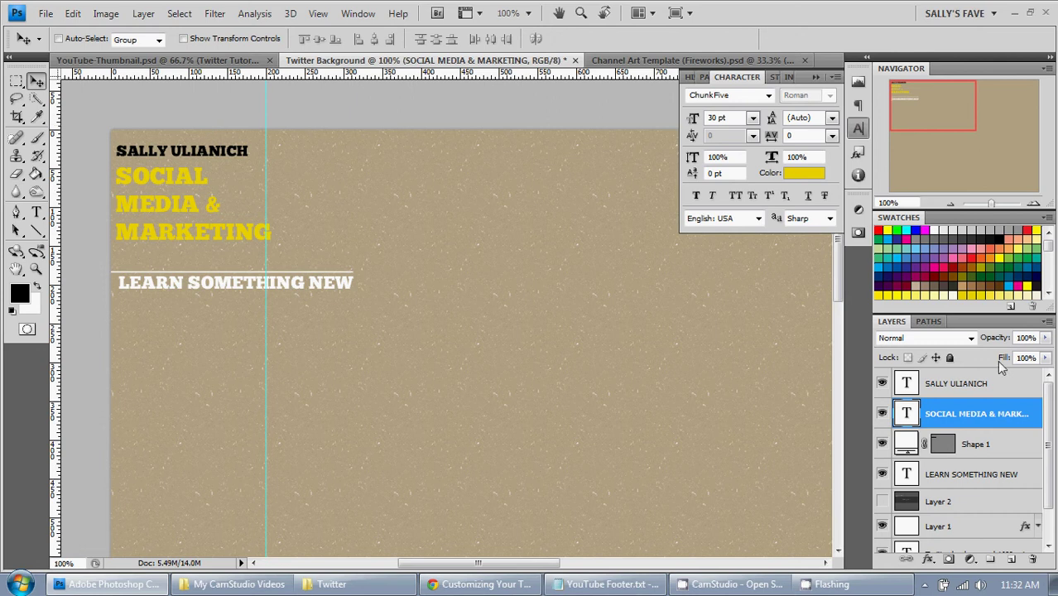
Move the rule and tagline up under the title and scale them down to fit the column.
{"action": "left_click", "coordinate": [976, 444]}
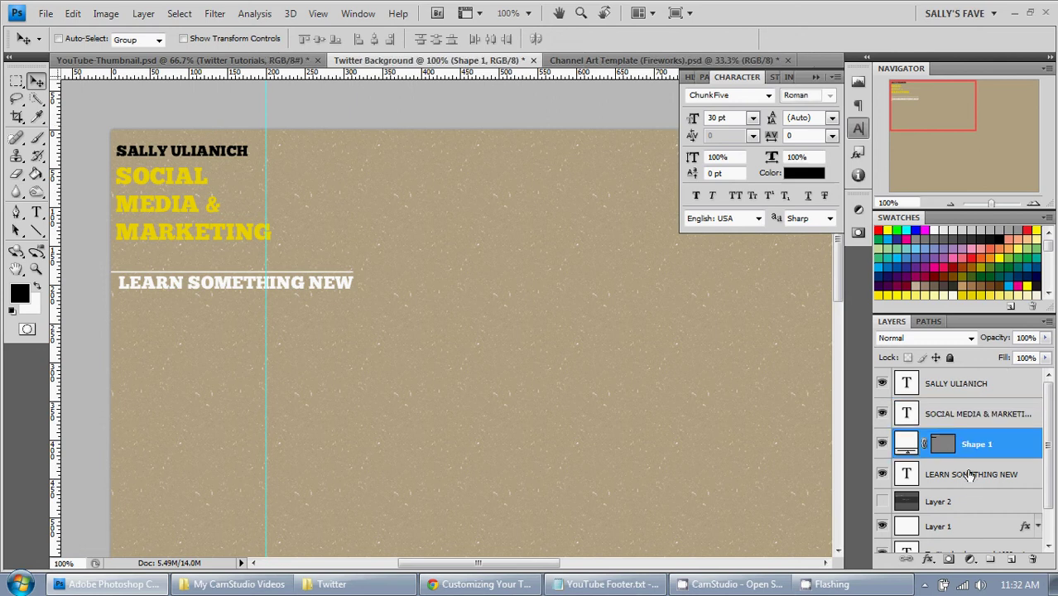
{"action": "left_click", "coordinate": [976, 472], "text": "shift"}
{"action": "key", "text": "shift+Up"}
{"action": "key", "text": "shift+Up"}
{"action": "key", "text": "shift+Up"}
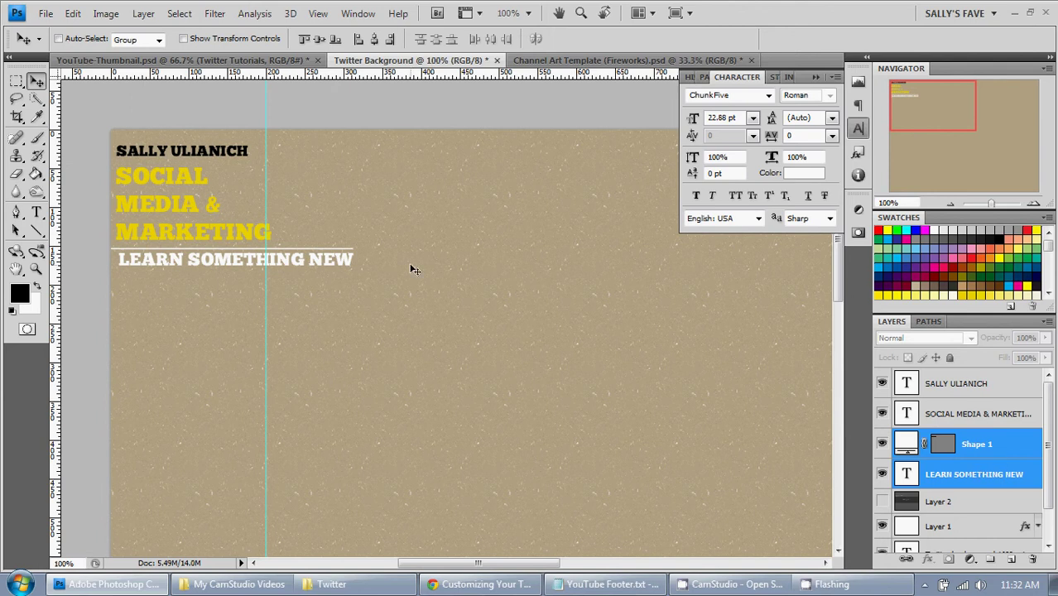
{"action": "key", "text": "ctrl+t"}
{"action": "left_click_drag", "start_coordinate": [353, 282], "coordinate": [270, 265]}
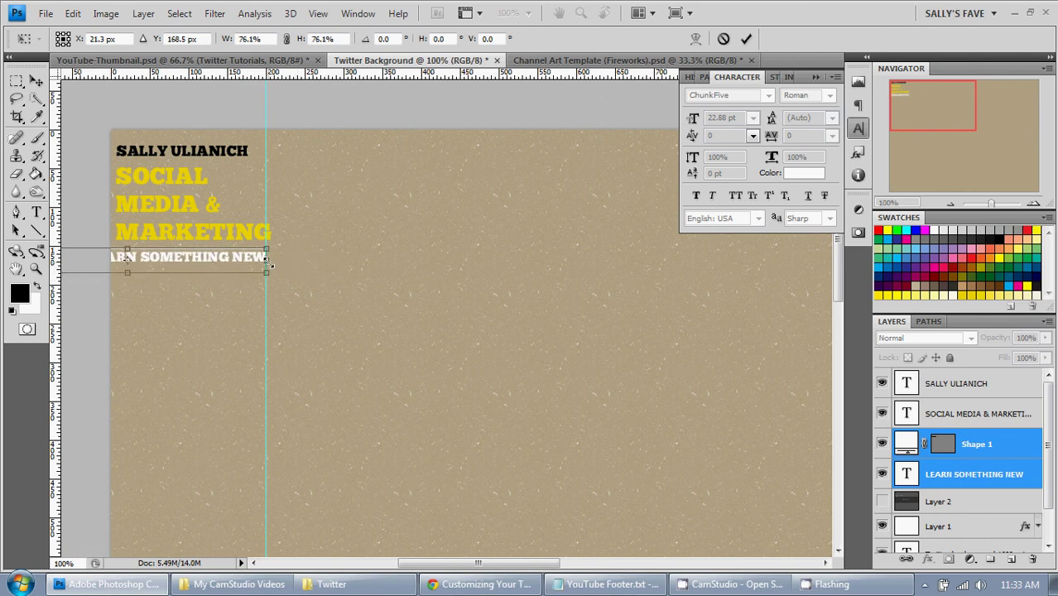
{"action": "left_click_drag", "start_coordinate": [270, 265], "coordinate": [247, 236]}
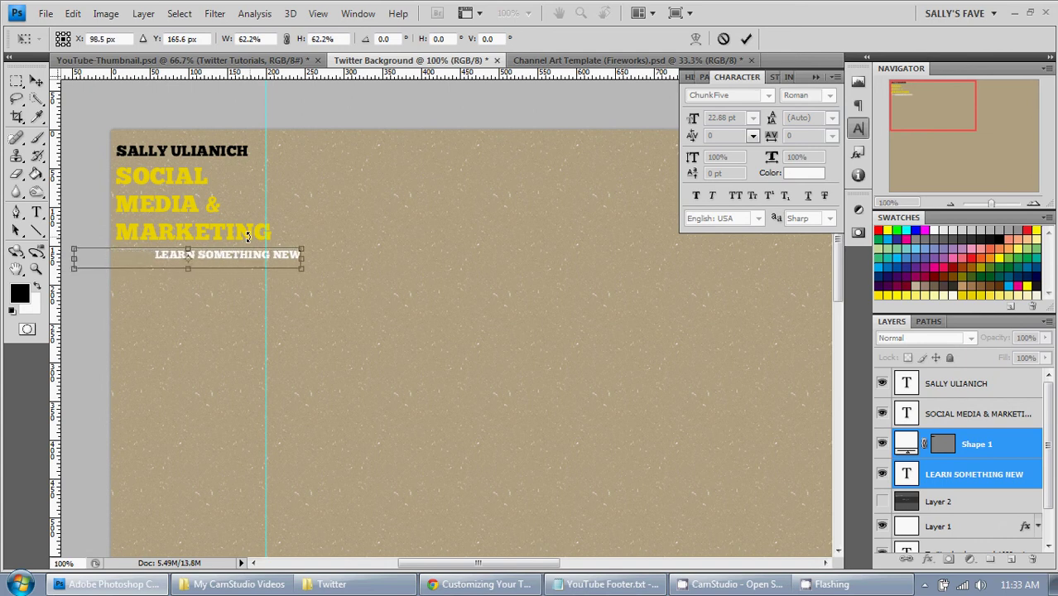
{"action": "key", "text": "shift+Left"}
{"action": "key", "text": "shift+Left"}
{"action": "key", "text": "shift+Left"}
{"action": "key", "text": "shift+Left"}
{"action": "key", "text": "shift+Left"}
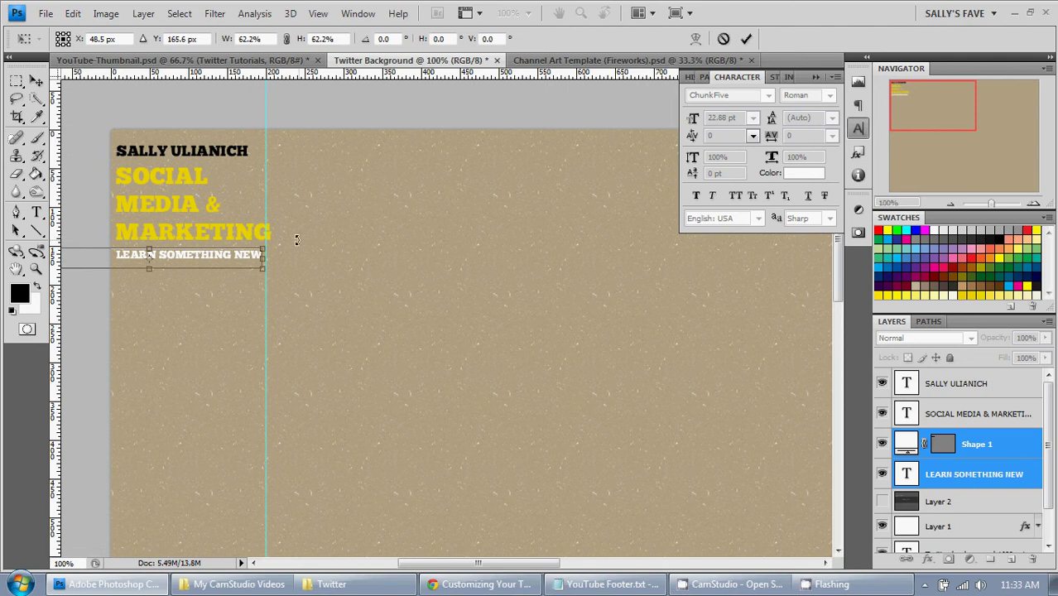
{"action": "left_click_drag", "start_coordinate": [263, 268], "coordinate": [272, 274]}
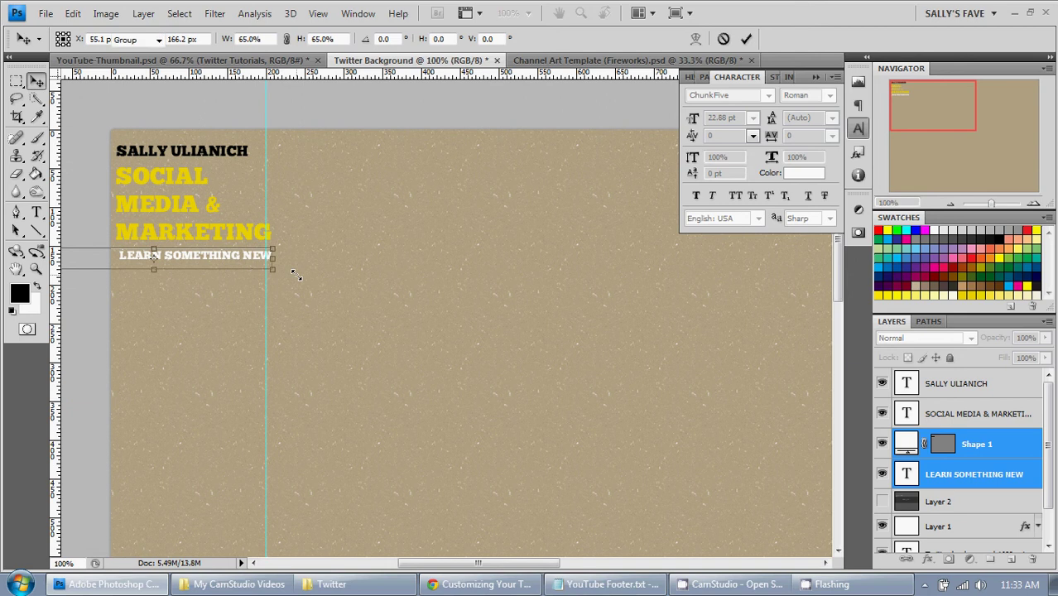
{"action": "key", "text": "Return"}
Fine-tune the rule and tagline position and nudge the yellow title slightly left.
{"action": "key", "text": "shift+Left"}
{"action": "key", "text": "Right"}
{"action": "key", "text": "Right"}
{"action": "key", "text": "Right"}
{"action": "key", "text": "Right"}
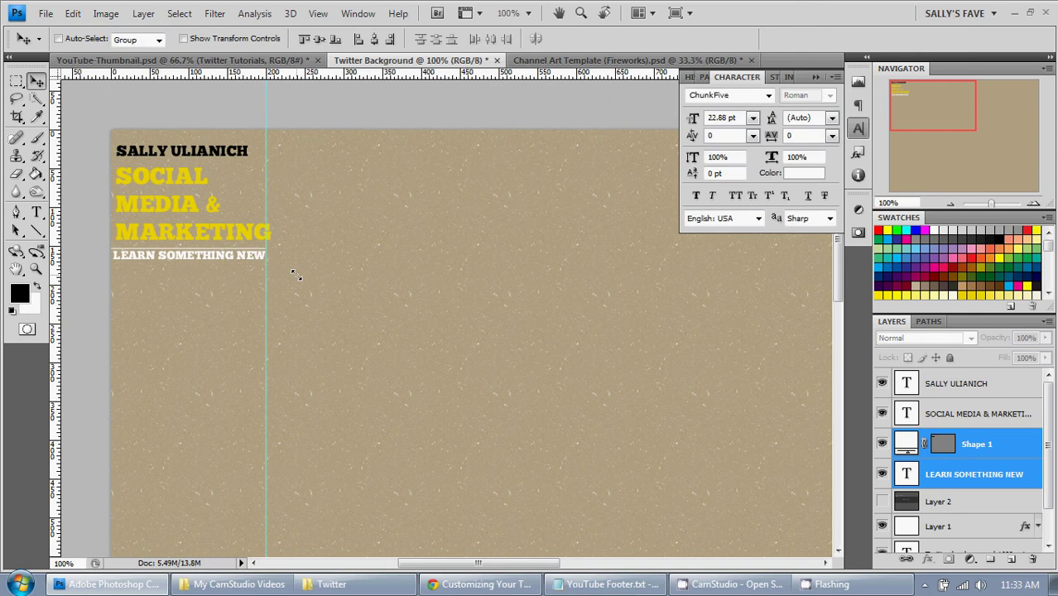
{"action": "key", "text": "Up"}
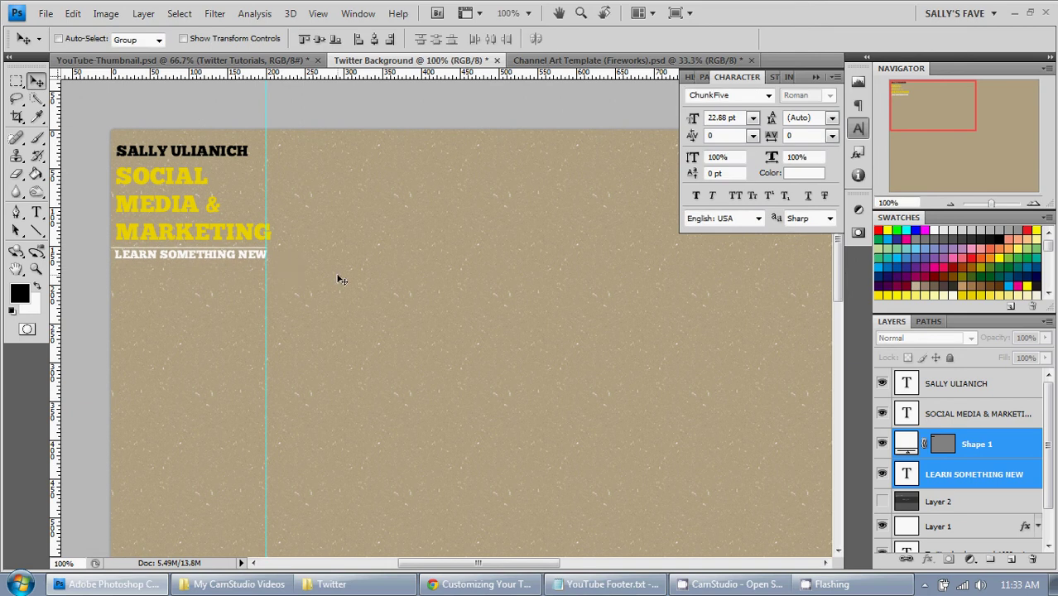
{"action": "left_click", "coordinate": [994, 479]}
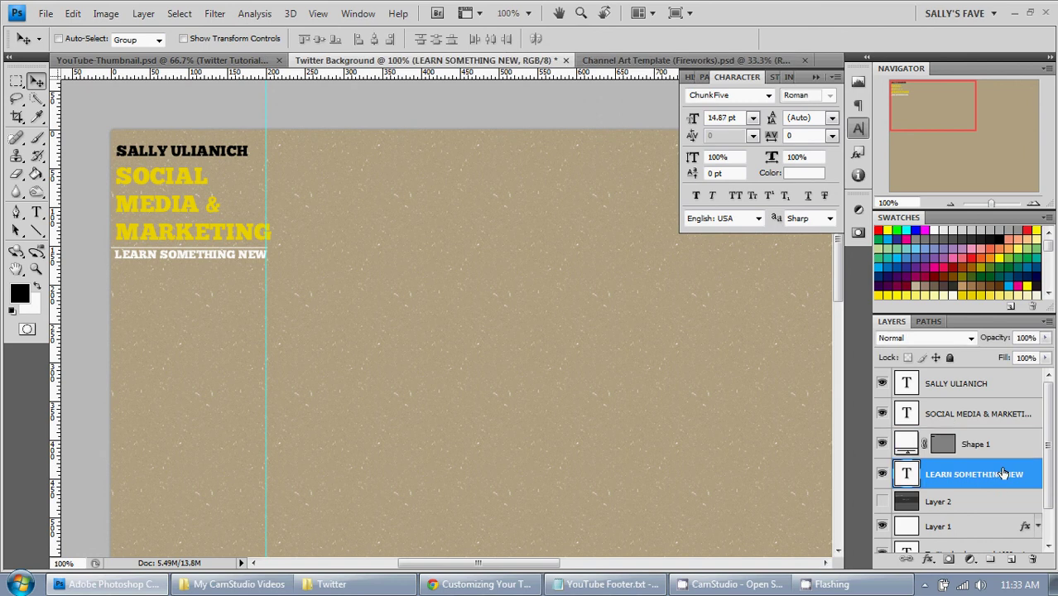
{"action": "key", "text": "Down"}
{"action": "key", "text": "Down"}
{"action": "key", "text": "Down"}
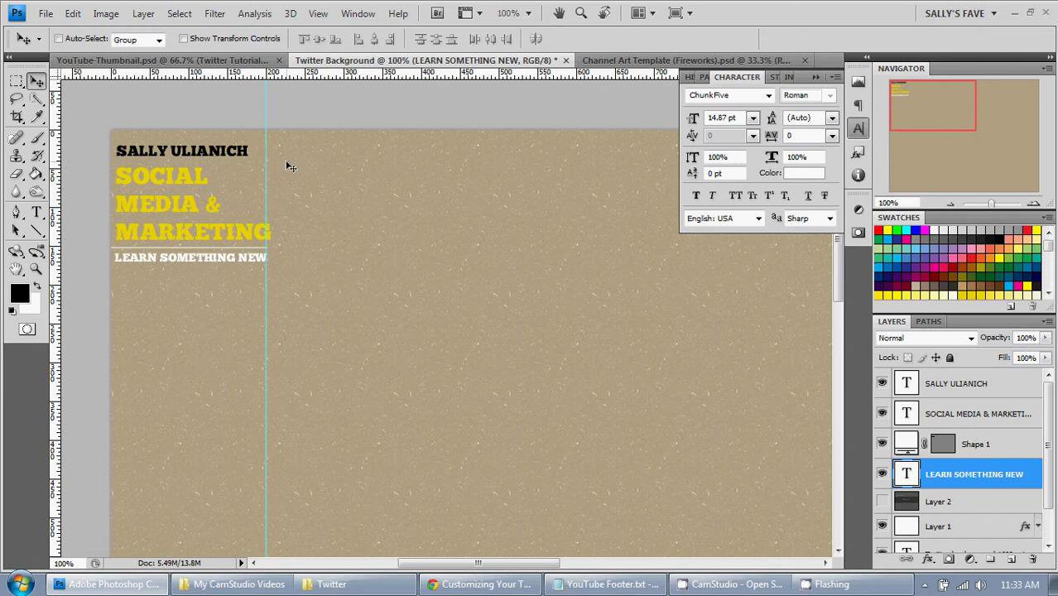
{"action": "left_click", "coordinate": [937, 411]}
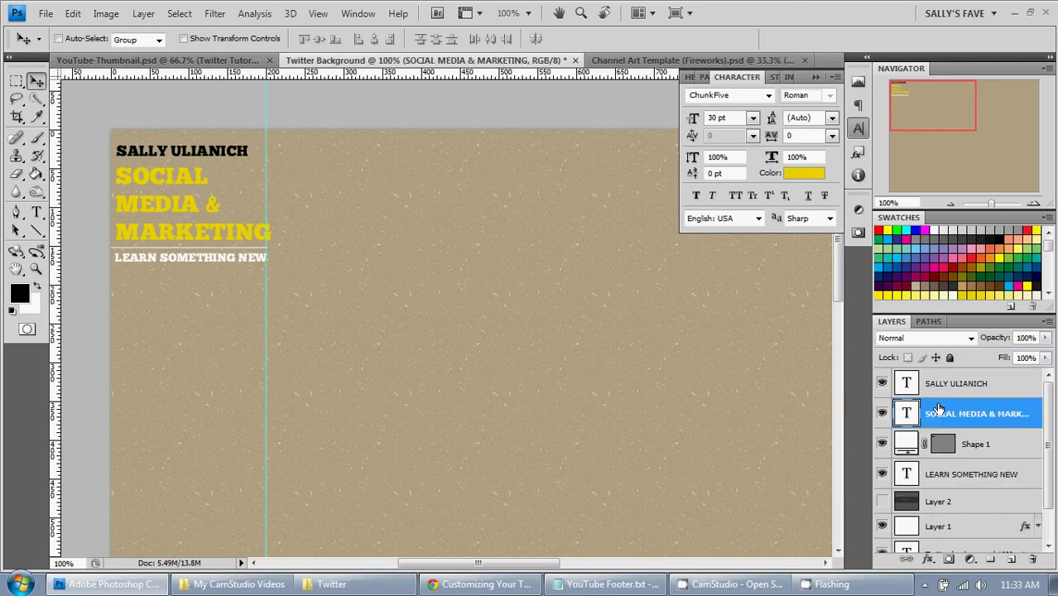
{"action": "key", "text": "Left"}
{"action": "key", "text": "Left"}
{"action": "key", "text": "Left"}
{"action": "key", "text": "Left"}
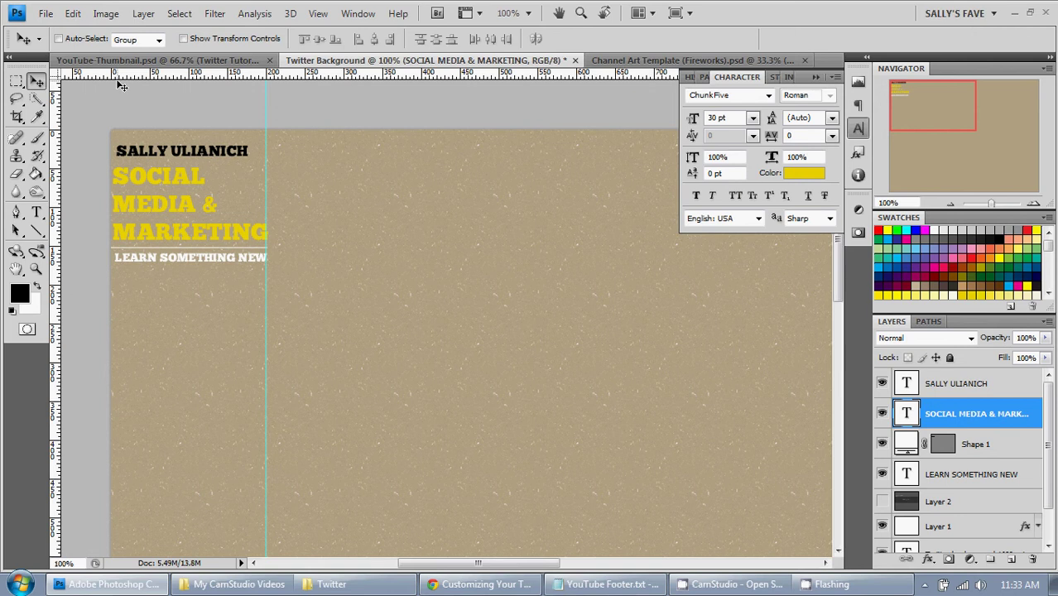
Place the headshot photo from the Thumbnail Images folder into the design.
{"action": "left_click", "coordinate": [45, 14]}
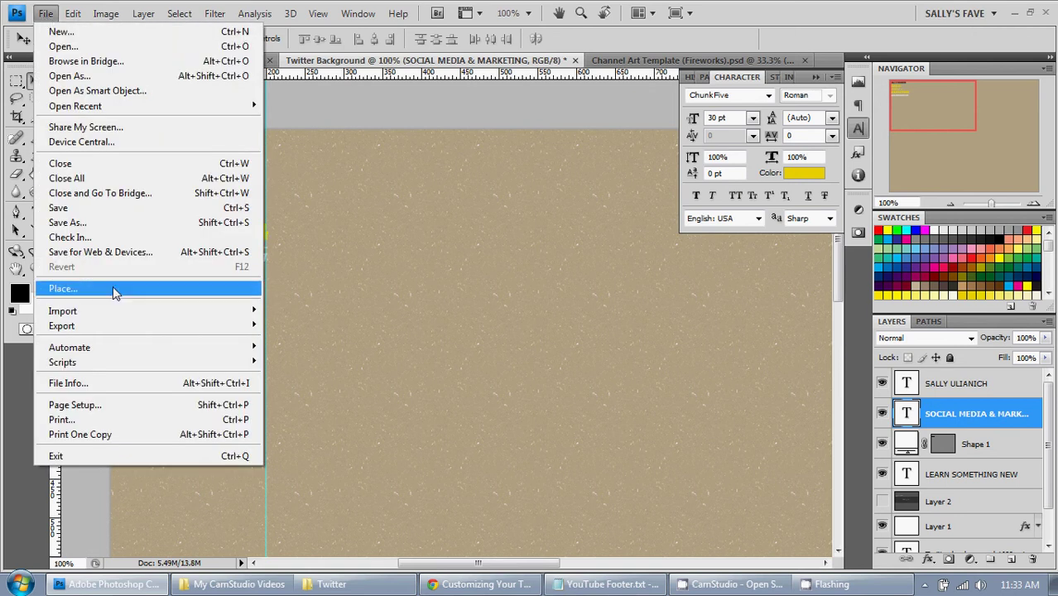
{"action": "left_click", "coordinate": [63, 289]}
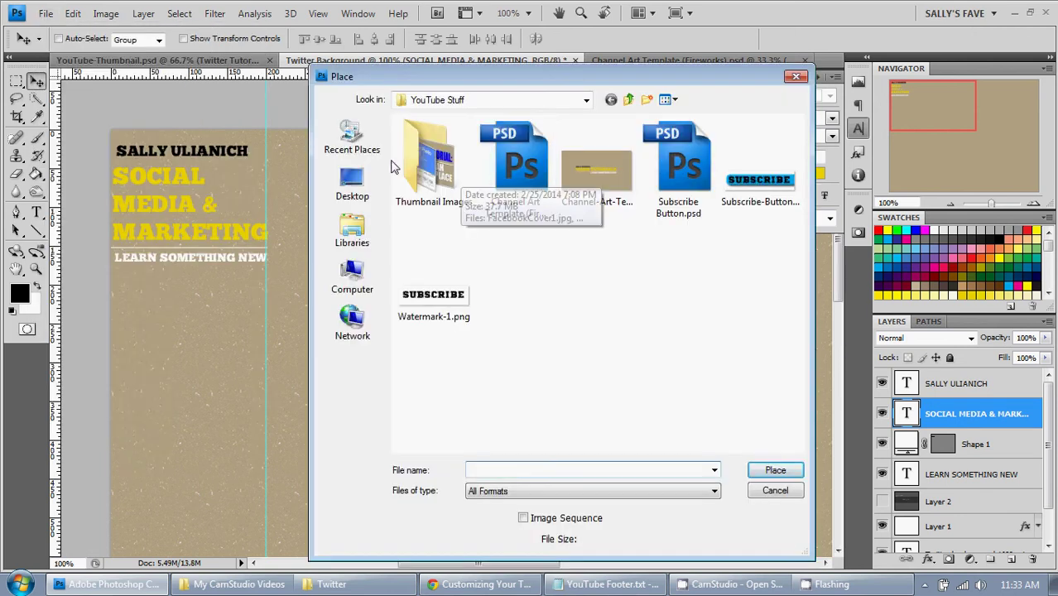
{"action": "double_click", "coordinate": [435, 170]}
{"action": "left_click", "coordinate": [669, 170]}
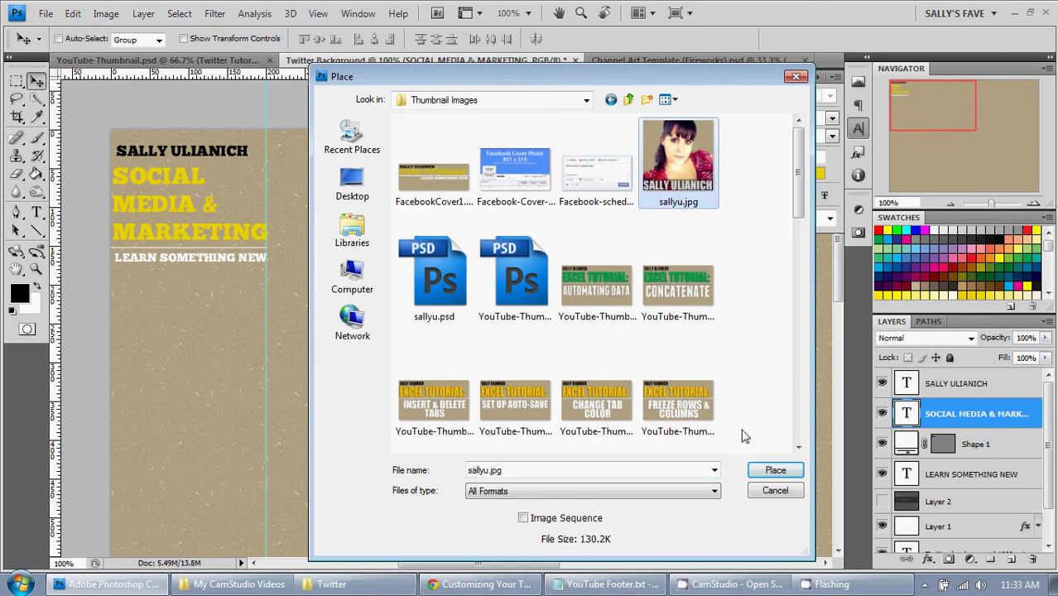
{"action": "left_click", "coordinate": [768, 472]}
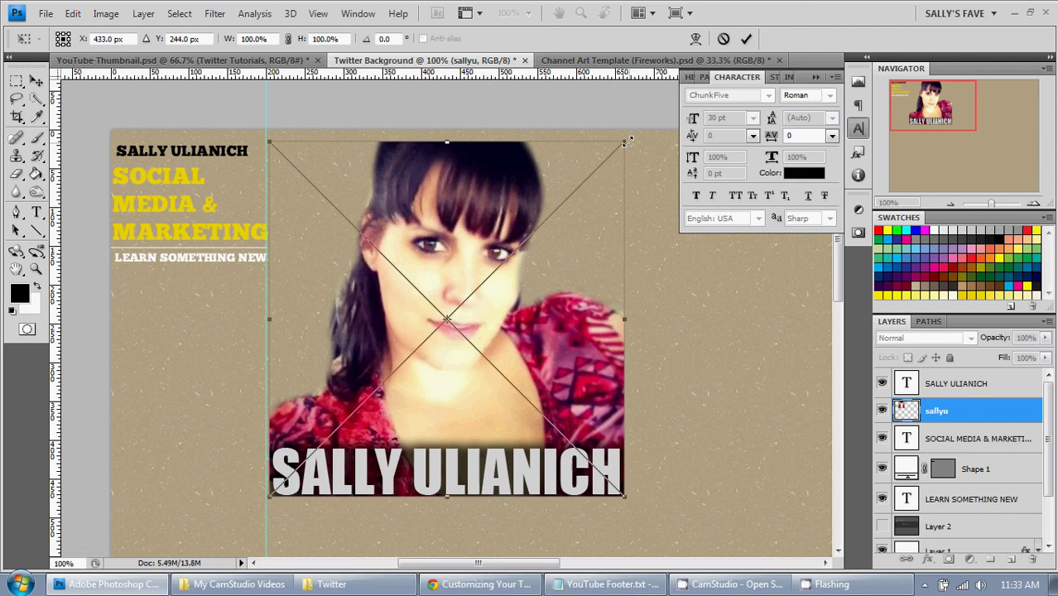
Scale the headshot to about 29.8% at the top-left and move its layer to the top.
{"action": "left_click_drag", "start_coordinate": [627, 142], "coordinate": [384, 398]}
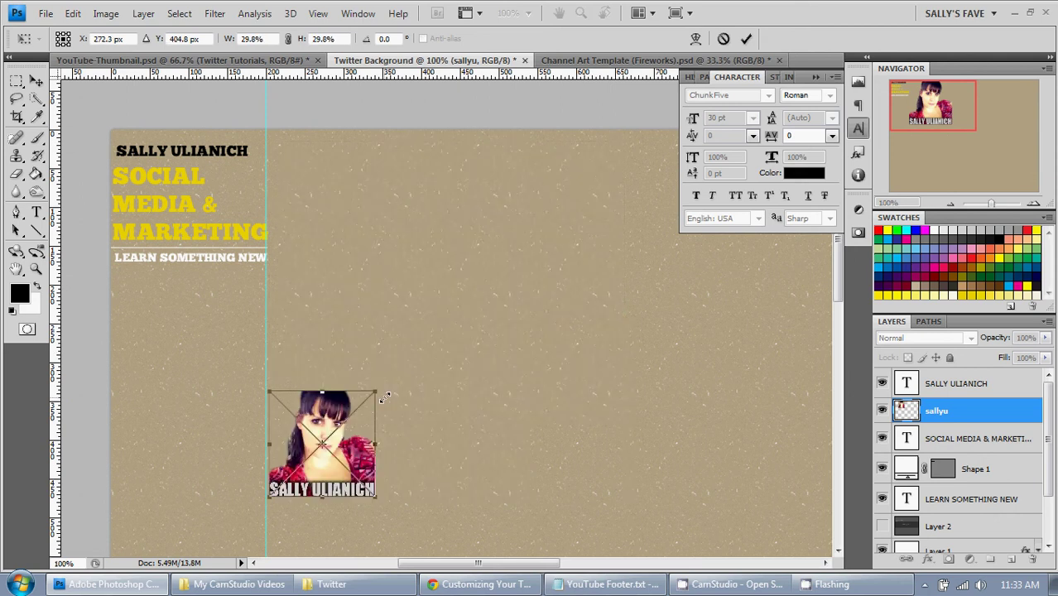
{"action": "left_click_drag", "start_coordinate": [368, 454], "coordinate": [221, 195]}
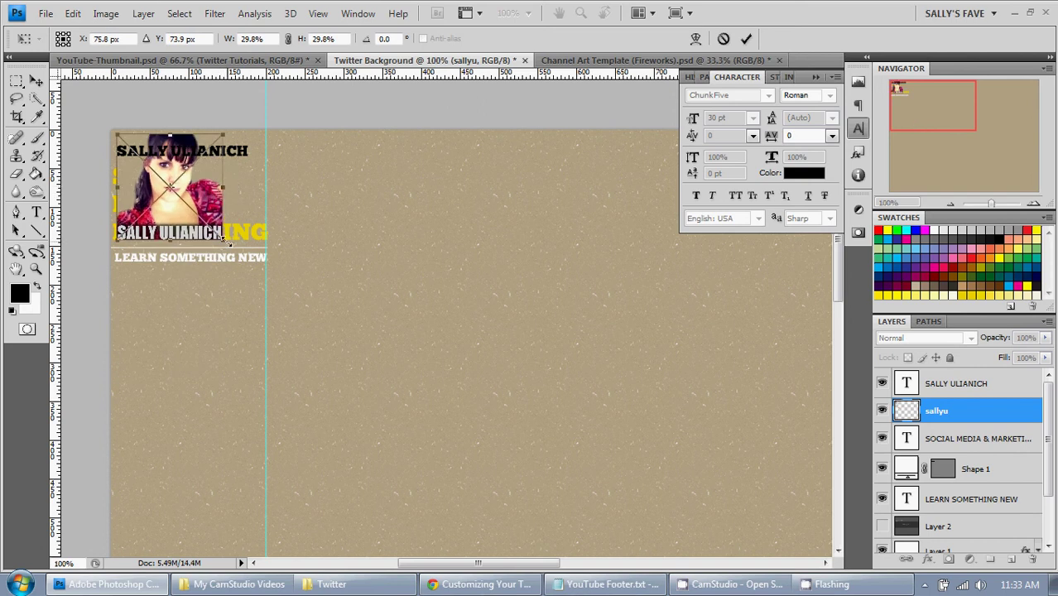
{"action": "left_click_drag", "start_coordinate": [224, 239], "coordinate": [246, 263]}
{"action": "key", "text": "Return"}
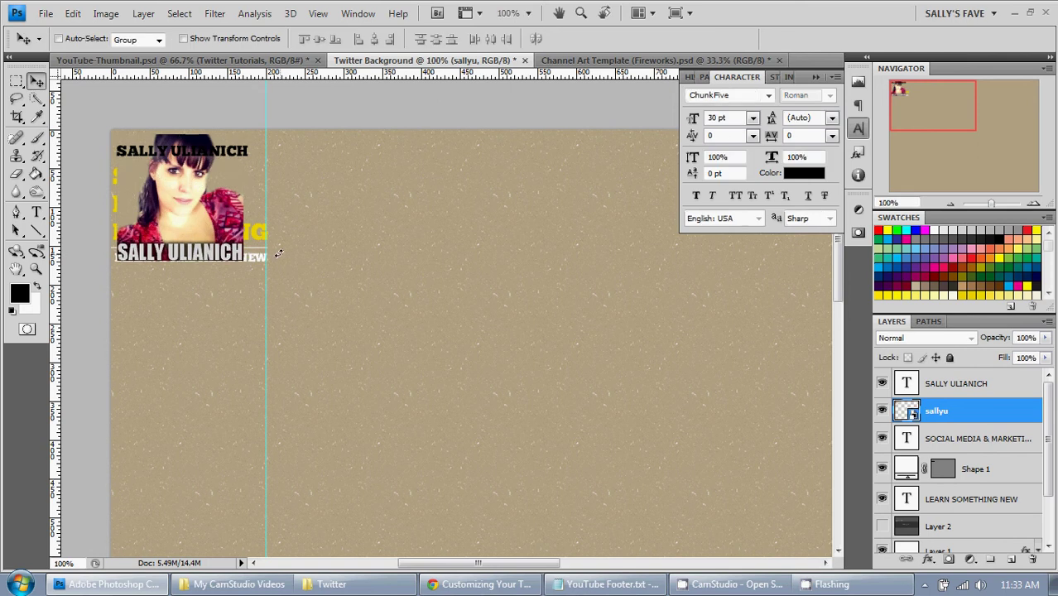
{"action": "left_click_drag", "start_coordinate": [949, 411], "coordinate": [953, 388]}
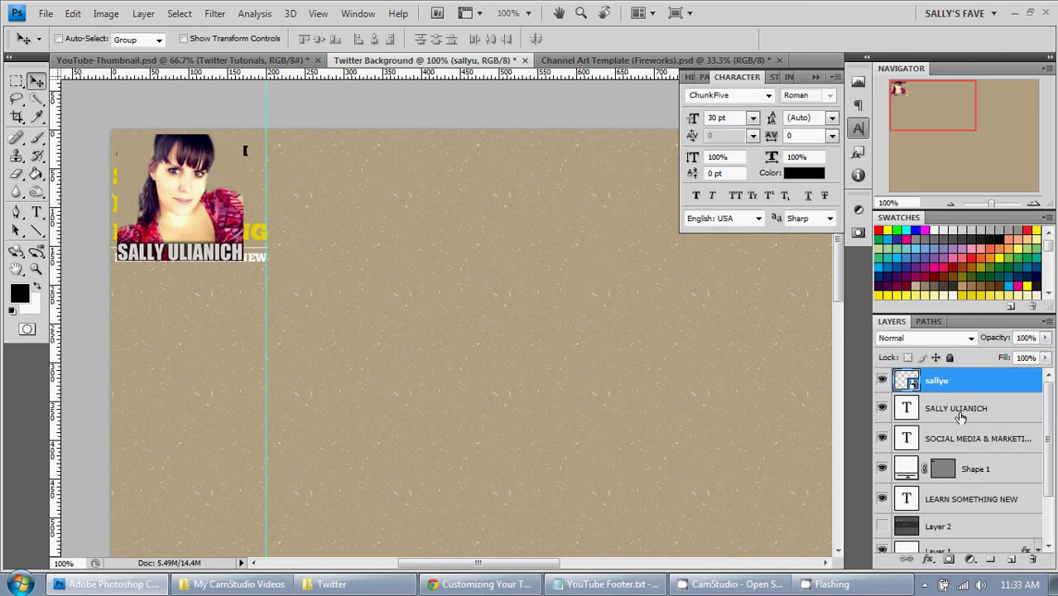
Nudge all the text layers down so they sit below the headshot.
{"action": "left_click", "coordinate": [961, 412]}
{"action": "scroll", "coordinate": [971, 475], "scroll_direction": "down", "scroll_amount": 1}
{"action": "left_click", "coordinate": [973, 474], "text": "shift"}
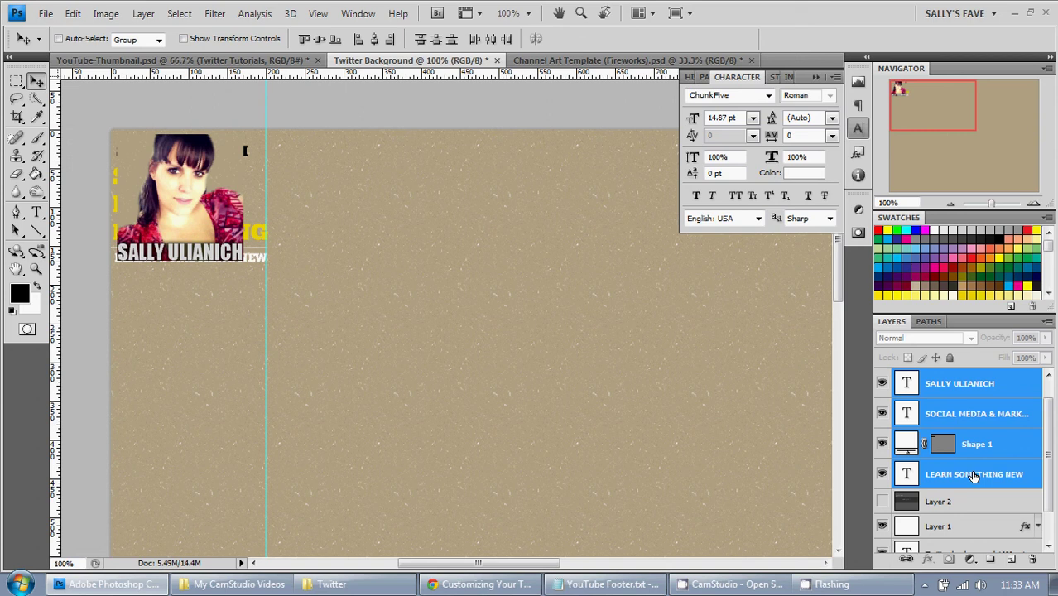
{"action": "key", "text": "shift+Down"}
{"action": "key", "text": "shift+Down"}
{"action": "key", "text": "shift+Down"}
{"action": "key", "text": "shift+Down"}
{"action": "key", "text": "shift+Down"}
{"action": "key", "text": "shift+Down"}
{"action": "key", "text": "shift+Down"}
{"action": "key", "text": "shift+Down"}
{"action": "key", "text": "shift+Down"}
{"action": "key", "text": "shift+Down"}
{"action": "key", "text": "shift+Down"}
{"action": "key", "text": "shift+Down"}
{"action": "key", "text": "shift+Down"}
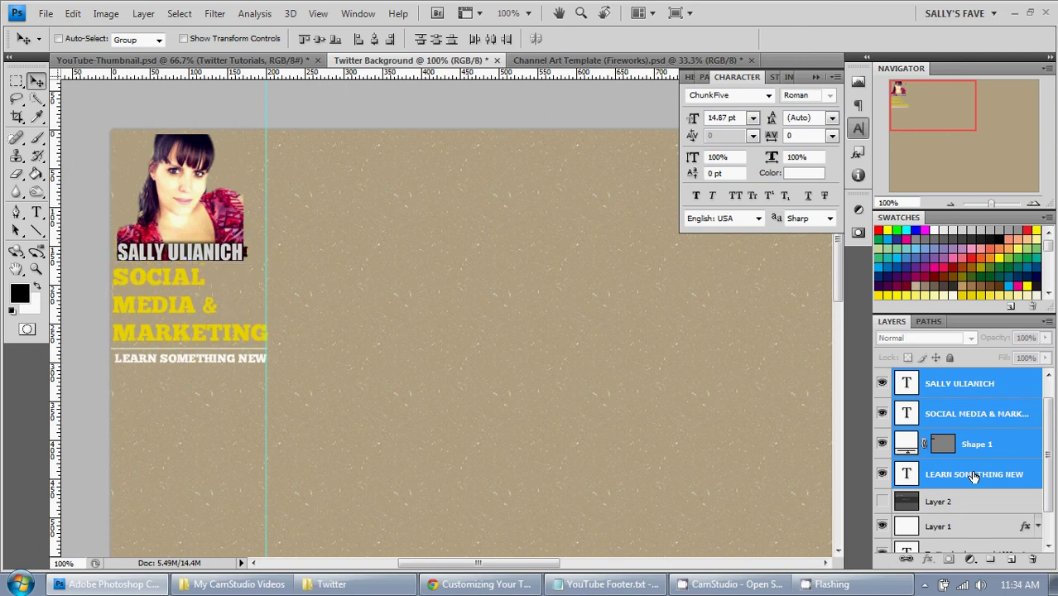
{"action": "key", "text": "shift+Down"}
{"action": "key", "text": "shift+Down"}
{"action": "key", "text": "shift+Down"}
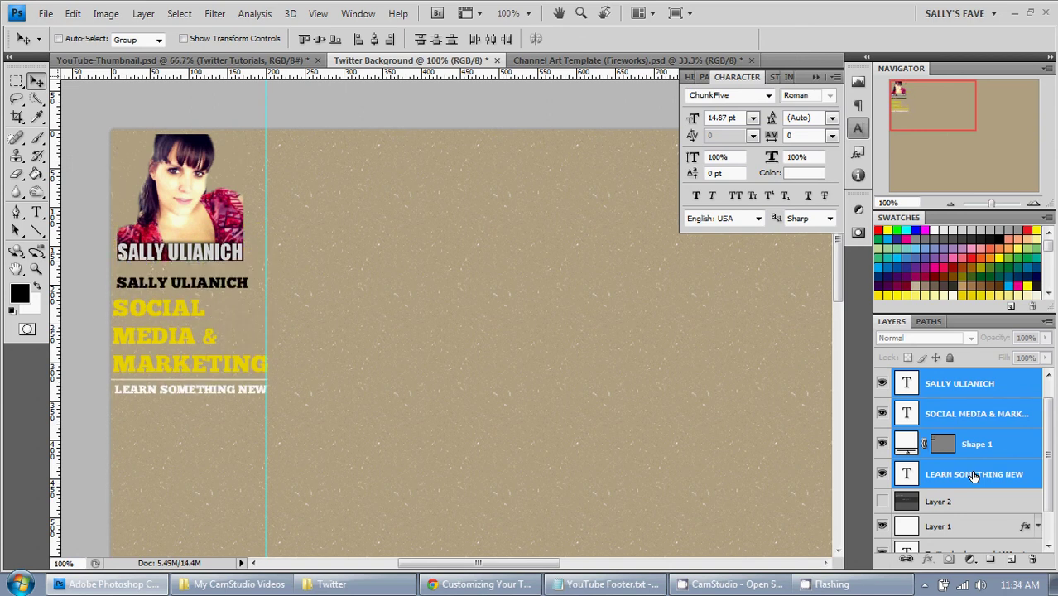
{"action": "key", "text": "shift+Up"}
{"action": "key", "text": "shift+Up"}
{"action": "key", "text": "shift+Up"}
{"action": "key", "text": "shift+Up"}
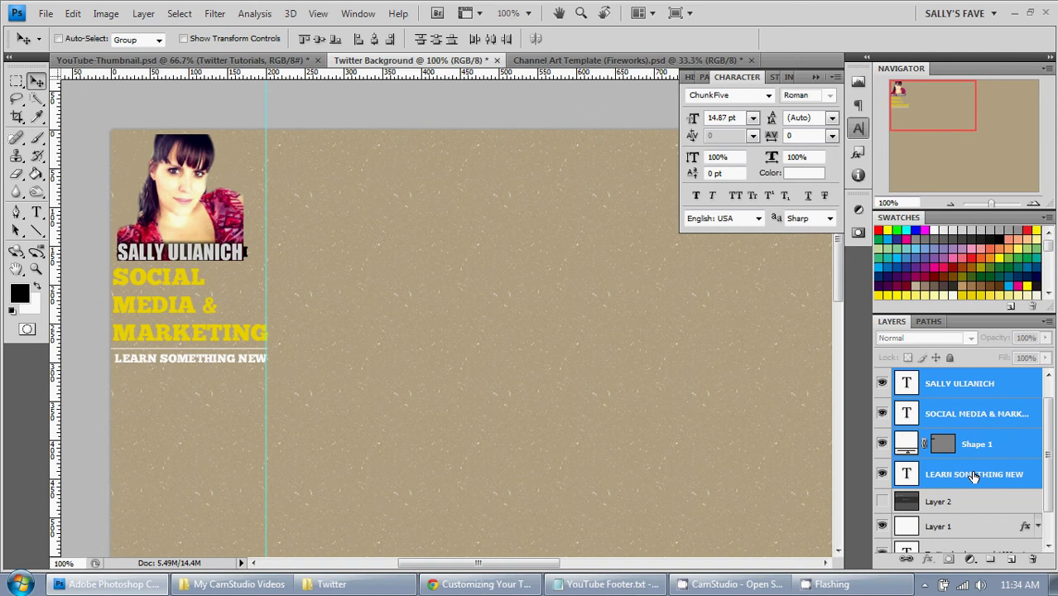
{"action": "key", "text": "shift+Down"}
{"action": "key", "text": "shift+Down"}
{"action": "key", "text": "shift+Down"}
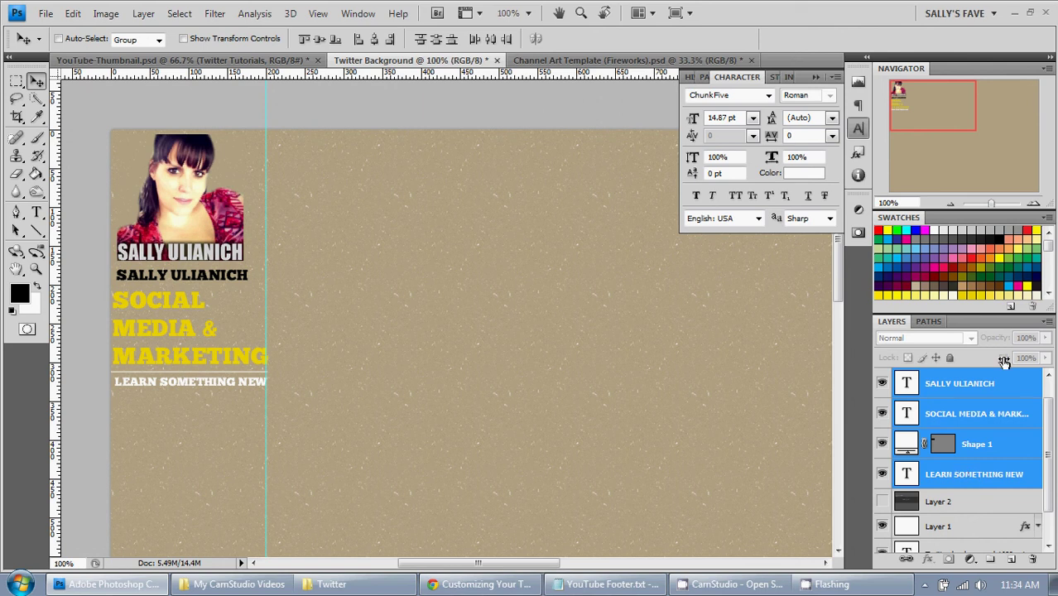
Hide the black name text layer and nudge the title, rule and tagline back up.
{"action": "left_click", "coordinate": [998, 381]}
{"action": "left_click", "coordinate": [883, 383]}
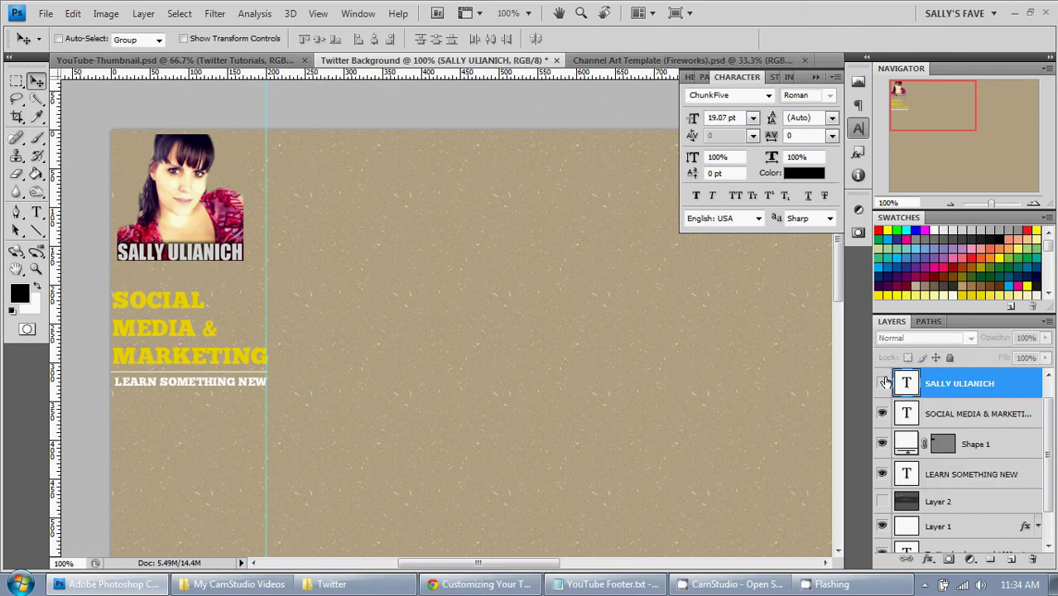
{"action": "left_click", "coordinate": [948, 410]}
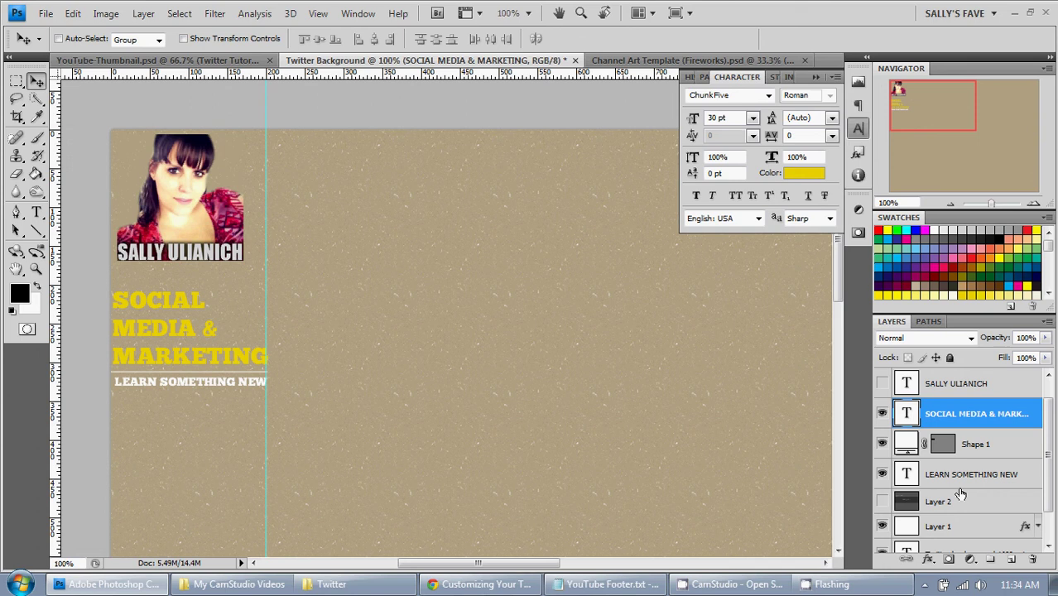
{"action": "left_click", "coordinate": [963, 475], "text": "shift"}
{"action": "key", "text": "shift+Up"}
{"action": "key", "text": "shift+Up"}
{"action": "key", "text": "shift+Up"}
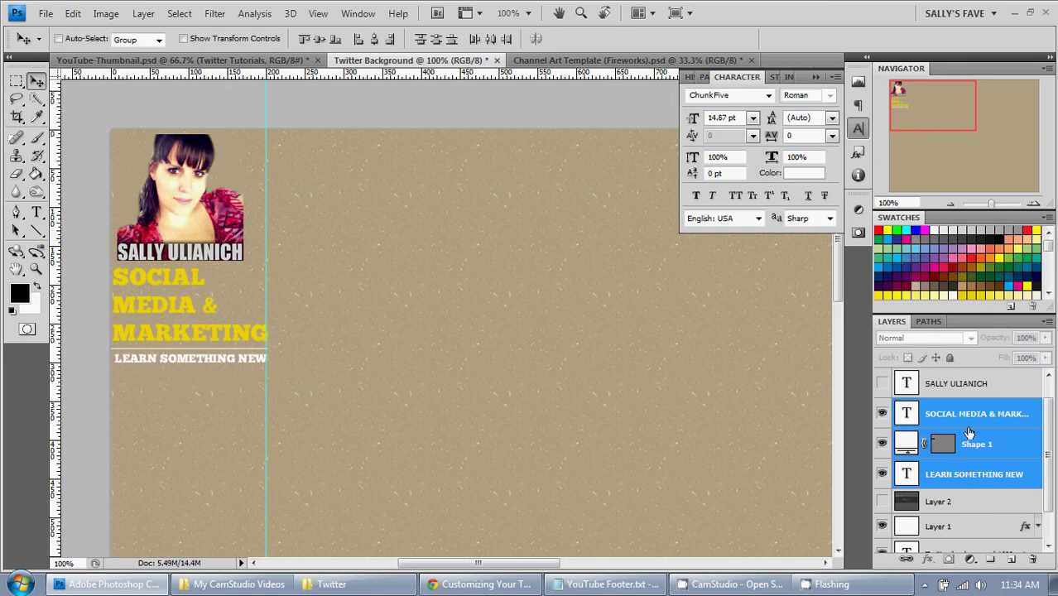
Nudge the headshot flush into the top-left corner and raise the title block just beneath it.
{"action": "key", "text": "ctrl+v"}
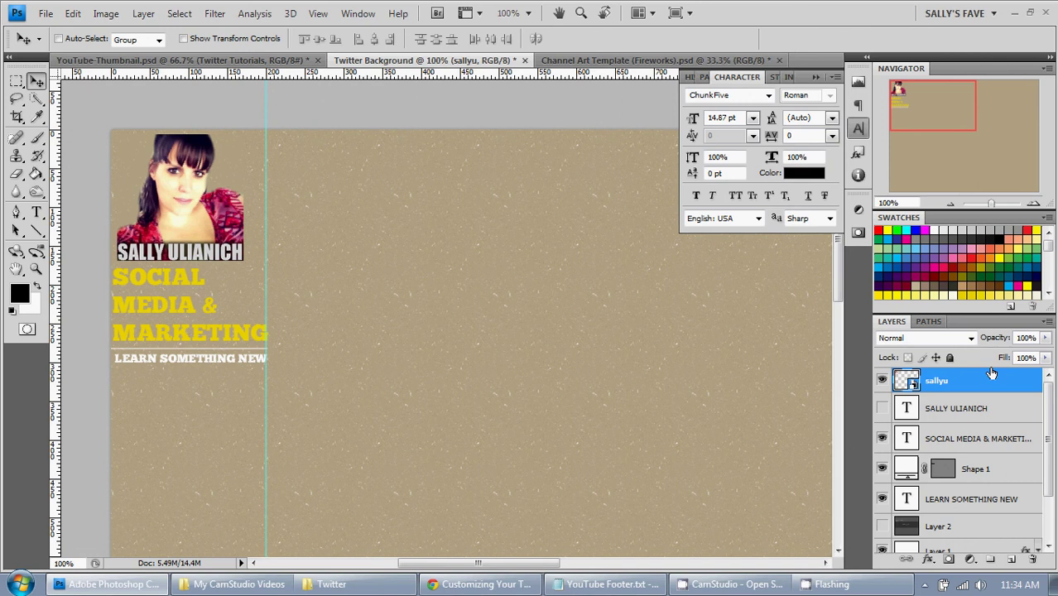
{"action": "key", "text": "shift+Up"}
{"action": "key", "text": "shift+Left"}
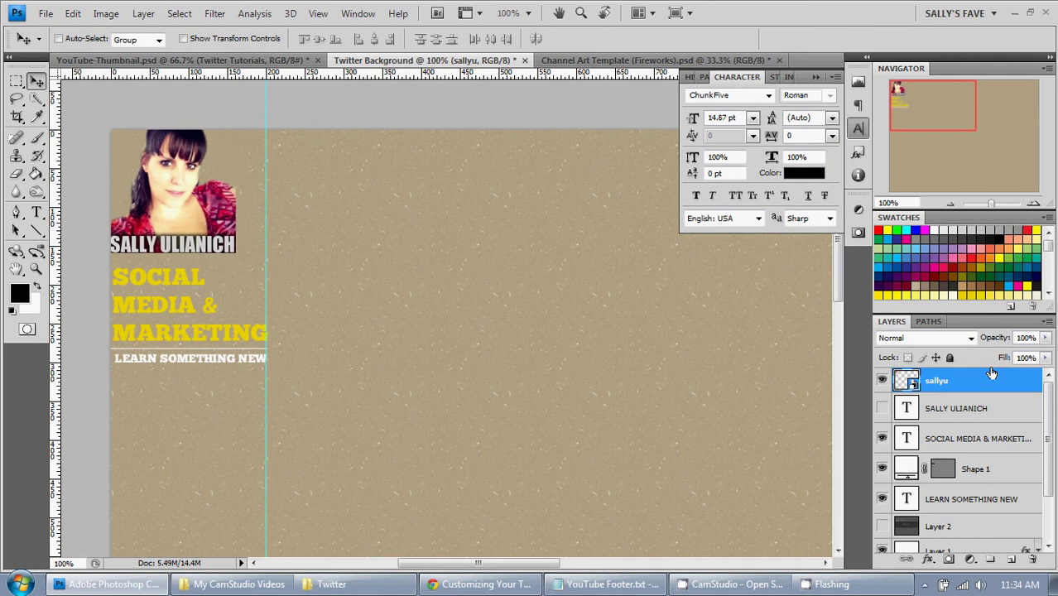
{"action": "left_click", "coordinate": [958, 439]}
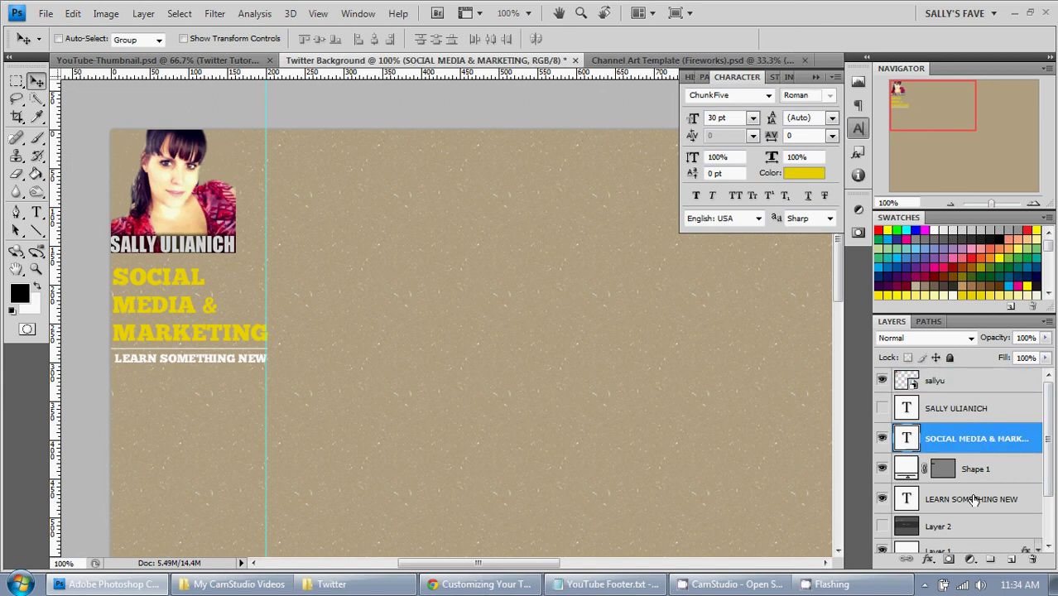
{"action": "left_click", "coordinate": [971, 500], "text": "shift"}
{"action": "key", "text": "shift+Up"}
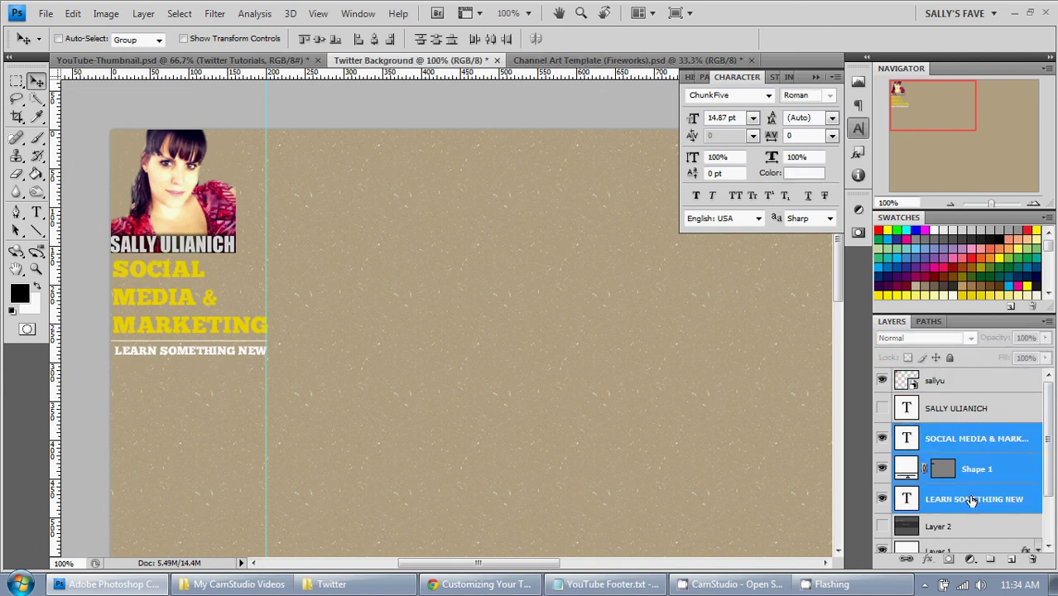
{"action": "left_click", "coordinate": [816, 76]}
{"action": "left_click", "coordinate": [952, 204]}
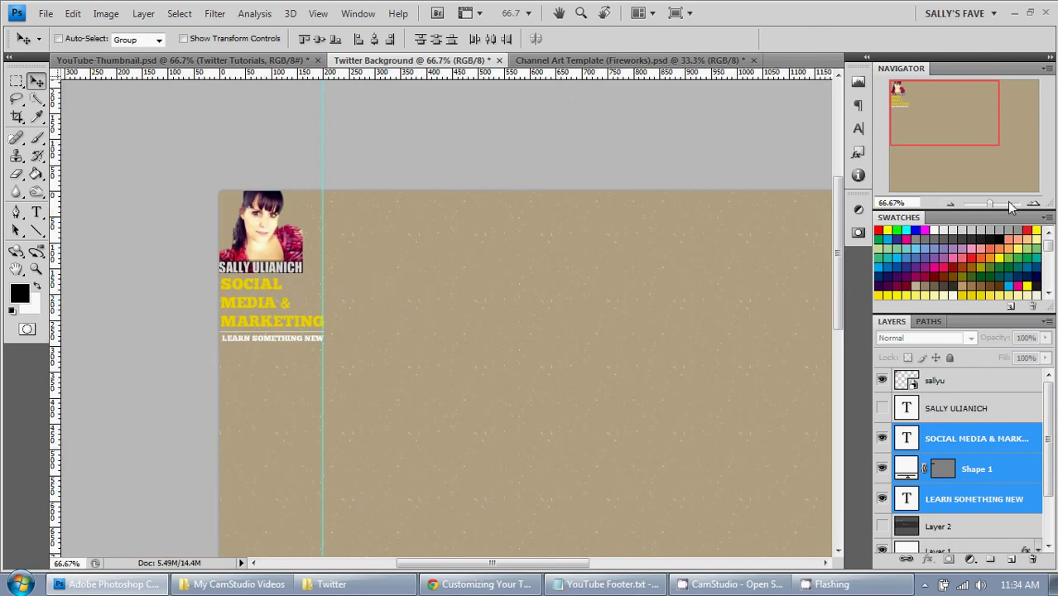
{"action": "key", "text": "ctrl+plus"}
{"action": "scroll", "coordinate": [338, 280], "scroll_direction": "down", "scroll_amount": 2}
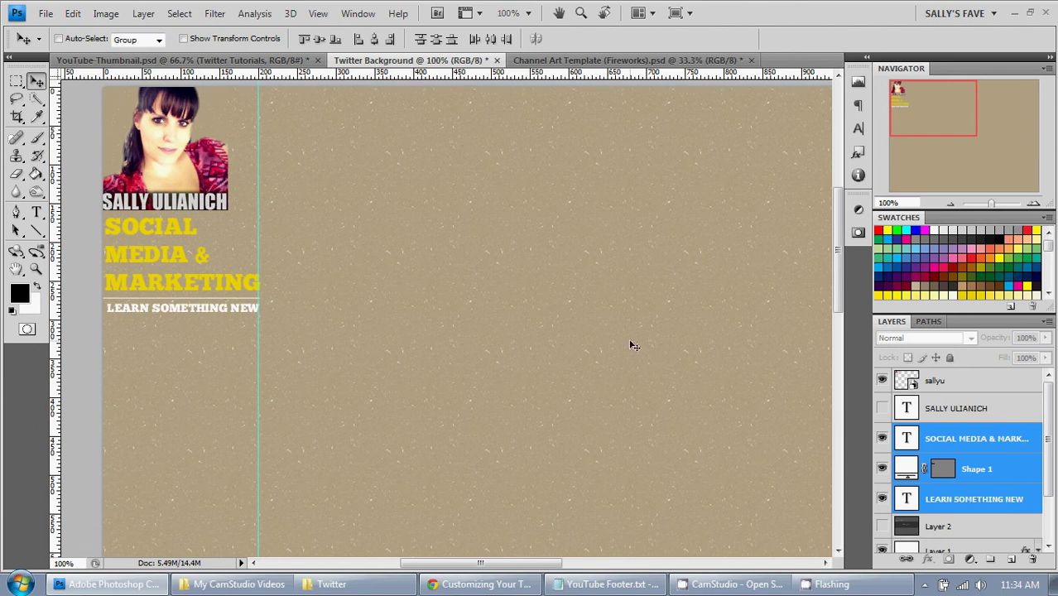
Duplicate the black name text layer and nudge the copy down below the LEARN SOMETHING NEW tagline.
{"action": "left_click", "coordinate": [958, 408]}
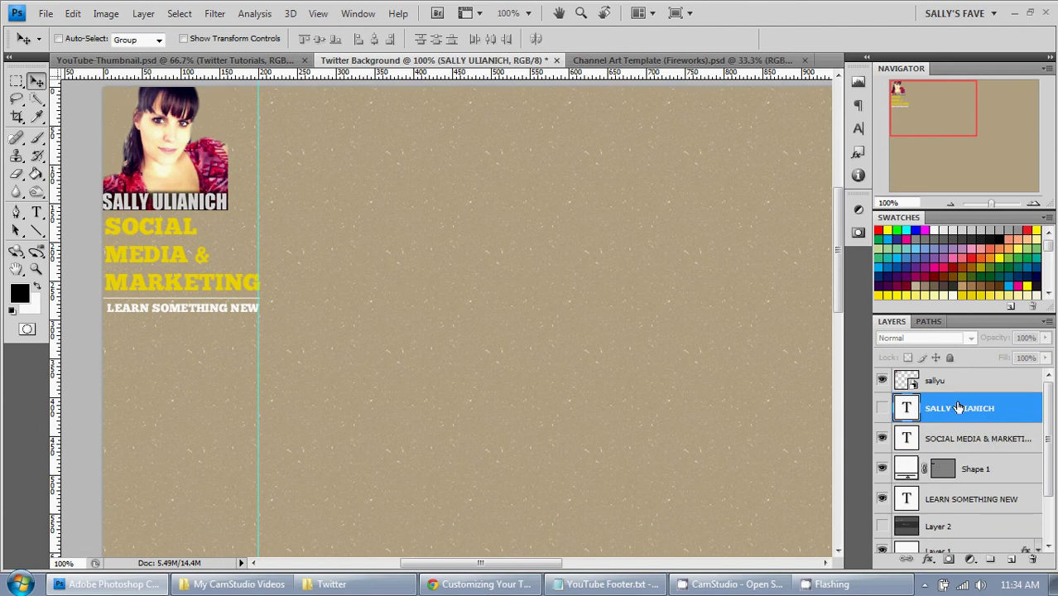
{"action": "scroll", "coordinate": [958, 407], "scroll_direction": "down", "scroll_amount": 1}
{"action": "scroll", "coordinate": [958, 407], "scroll_direction": "up", "scroll_amount": 1}
{"action": "key", "text": "ctrl+j"}
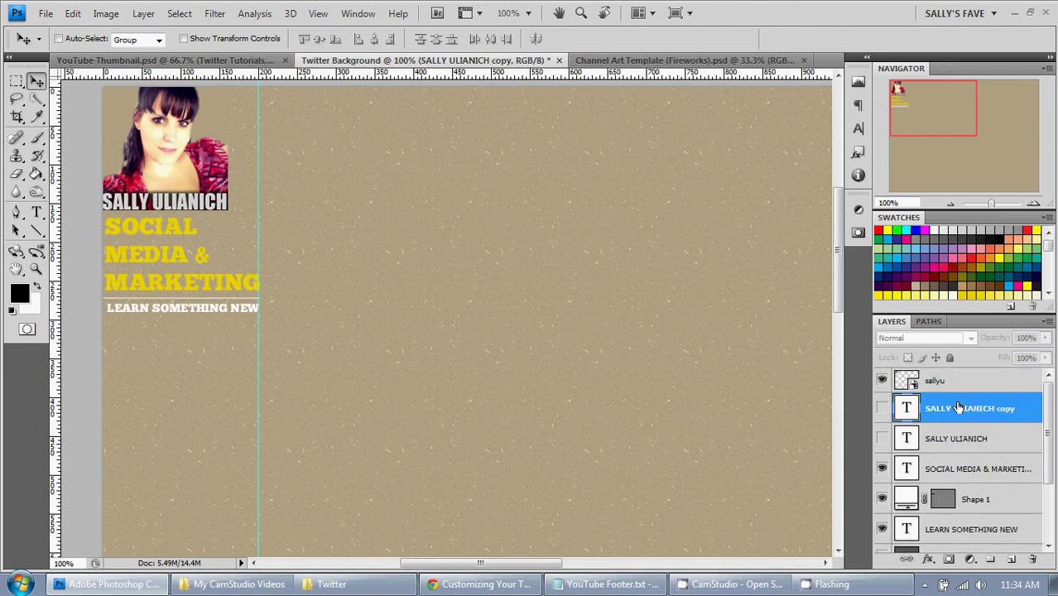
{"action": "left_click", "coordinate": [883, 408]}
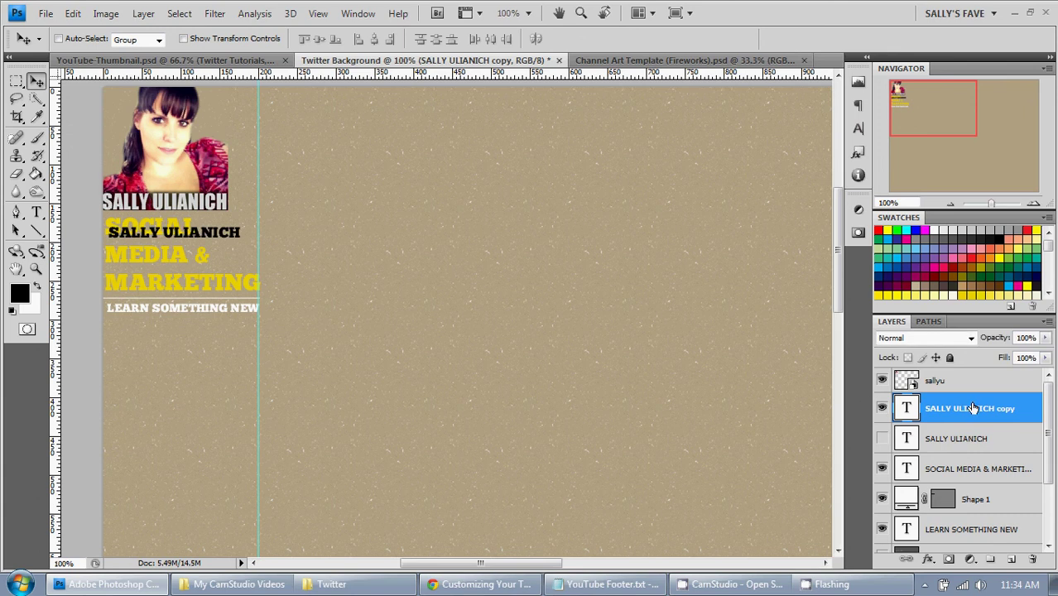
{"action": "key", "text": "shift+Down"}
{"action": "key", "text": "shift+Down"}
{"action": "key", "text": "shift+Down"}
{"action": "key", "text": "shift+Down"}
{"action": "key", "text": "shift+Down"}
{"action": "key", "text": "shift+Down"}
{"action": "key", "text": "shift+Down"}
{"action": "key", "text": "shift+Down"}
{"action": "key", "text": "shift+Down"}
{"action": "key", "text": "shift+Down"}
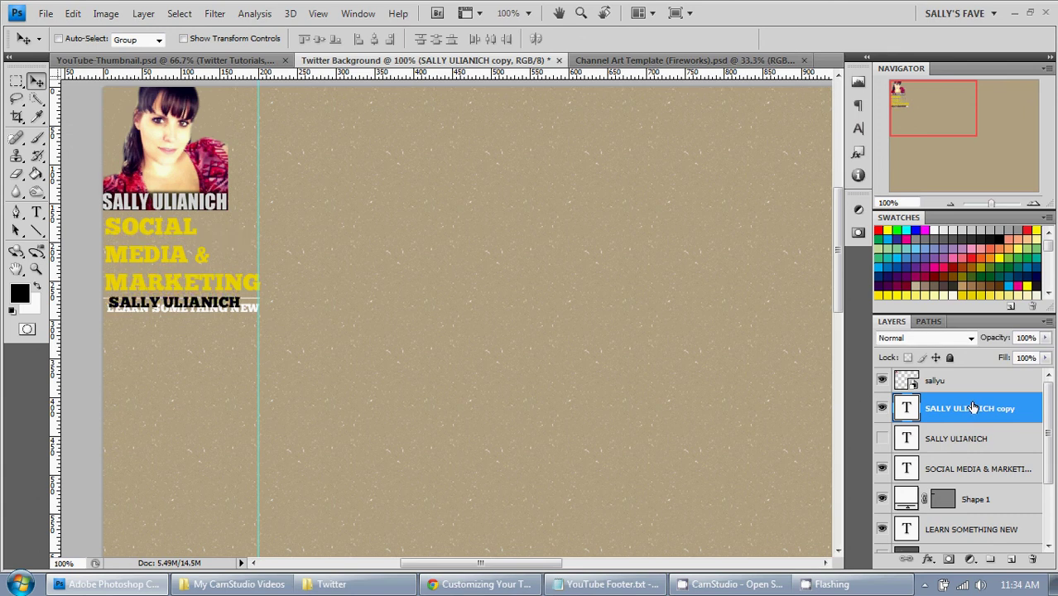
{"action": "key", "text": "shift+Down"}
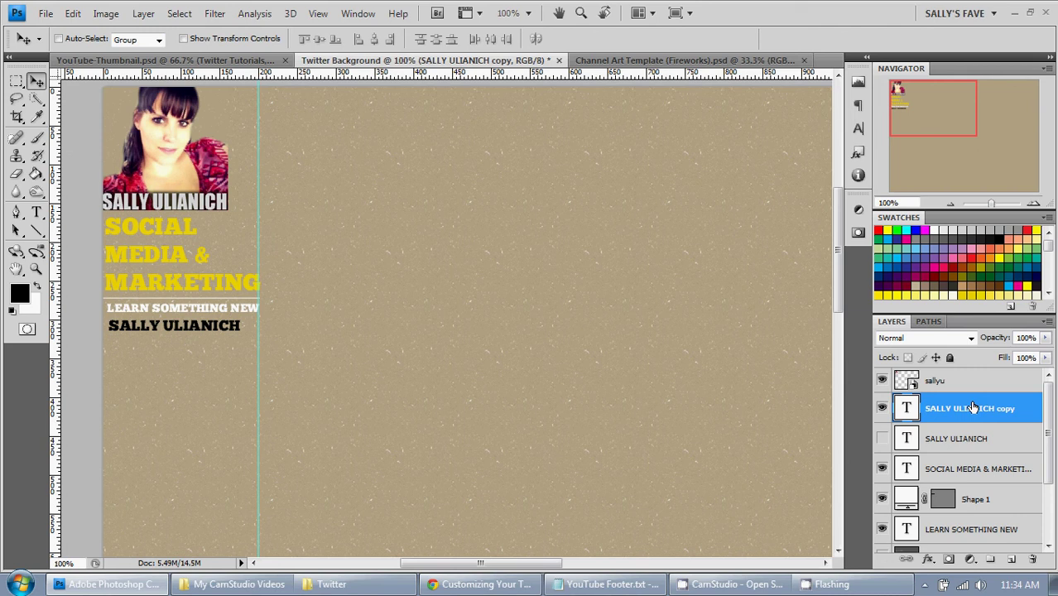
{"action": "key", "text": "shift+Down"}
Retype the copied text as the contact e-mail address.
{"action": "left_click", "coordinate": [37, 213]}
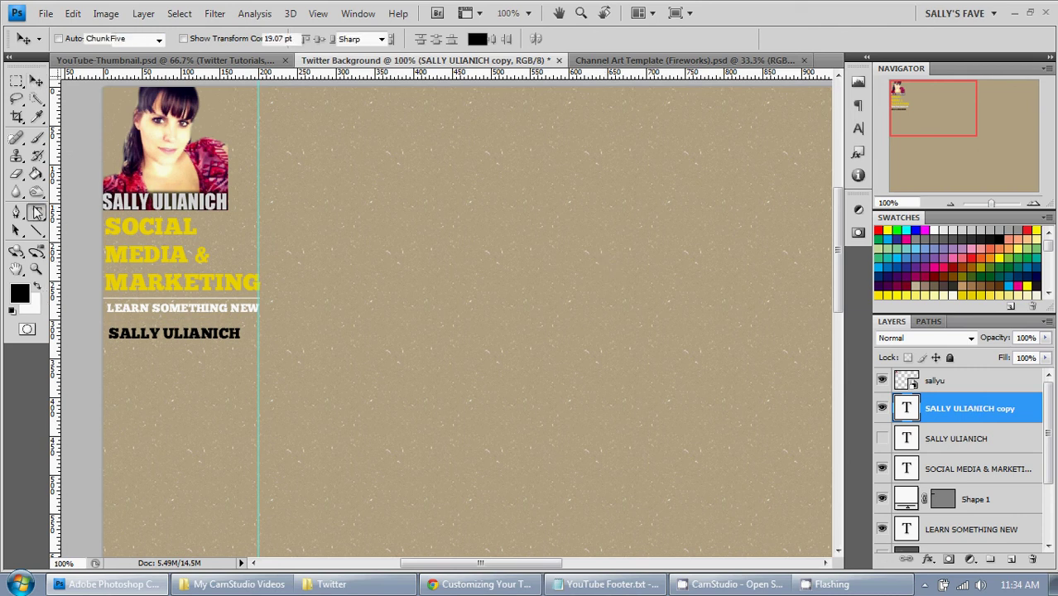
{"action": "left_click", "coordinate": [207, 338]}
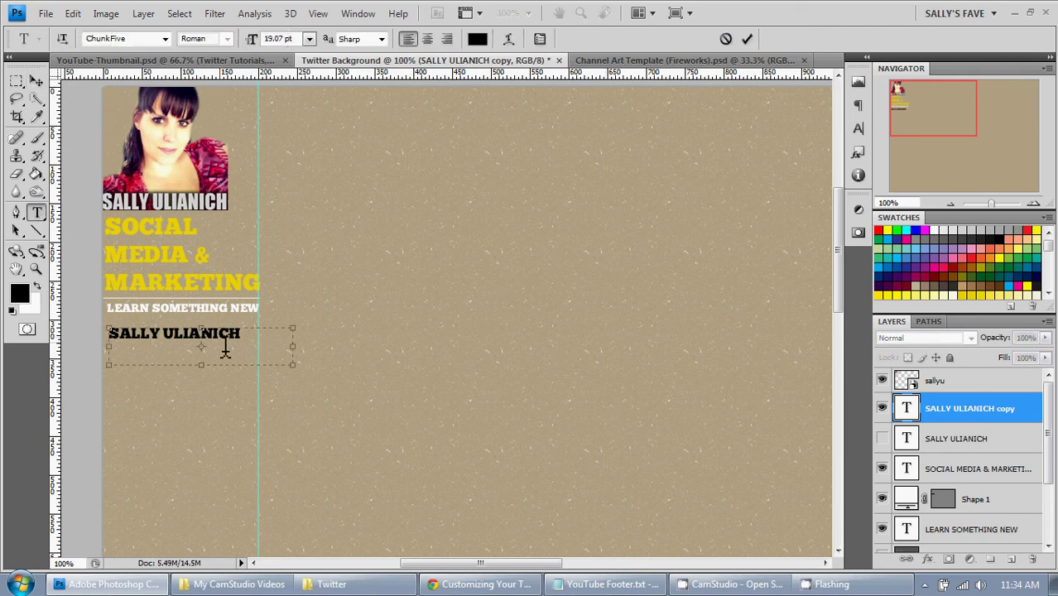
{"action": "key", "text": "BackSpace"}
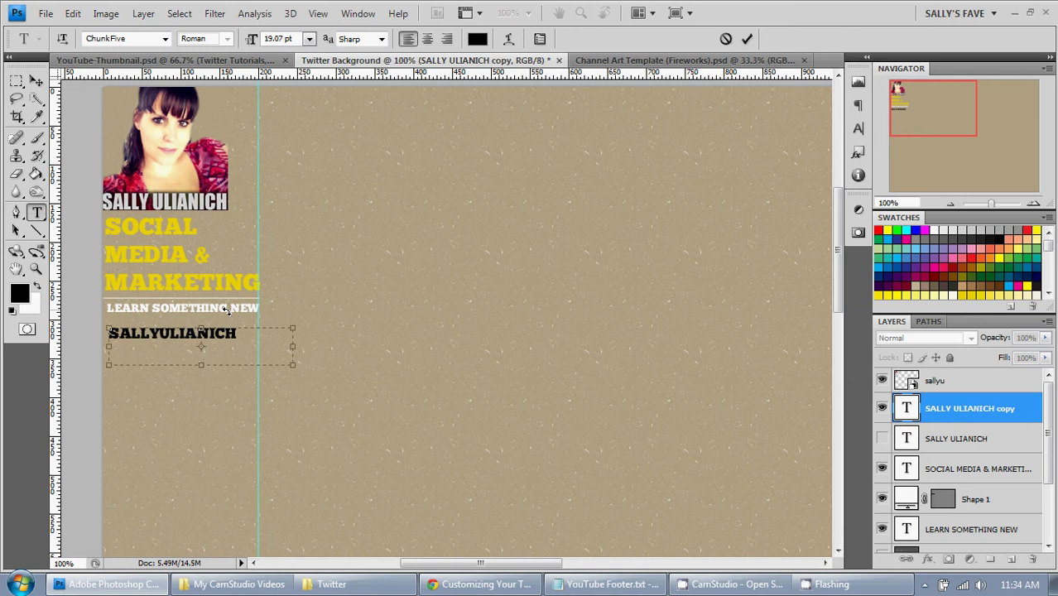
{"action": "type", "text": "@GMAIL.COM"}
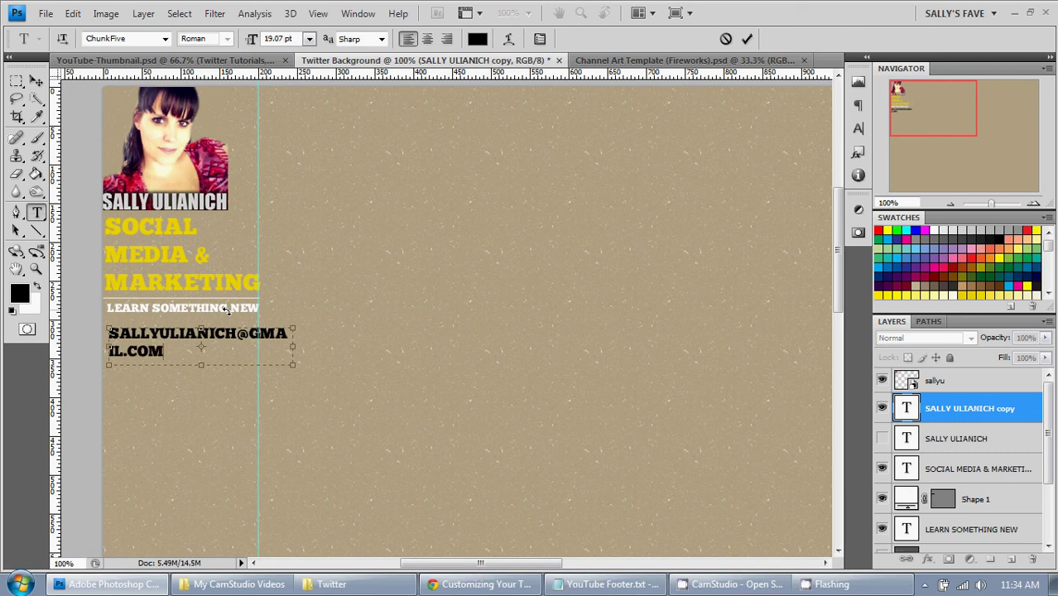
{"action": "left_click", "coordinate": [37, 80]}
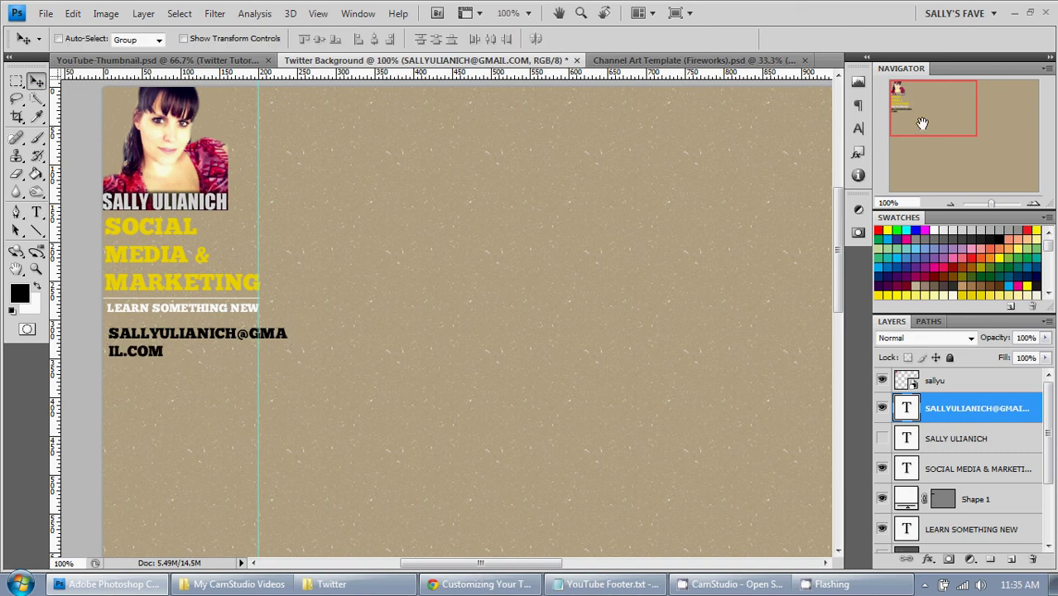
Set the e-mail text to 12 pt and shift it slightly left.
{"action": "left_click", "coordinate": [859, 127]}
{"action": "left_click", "coordinate": [753, 118]}
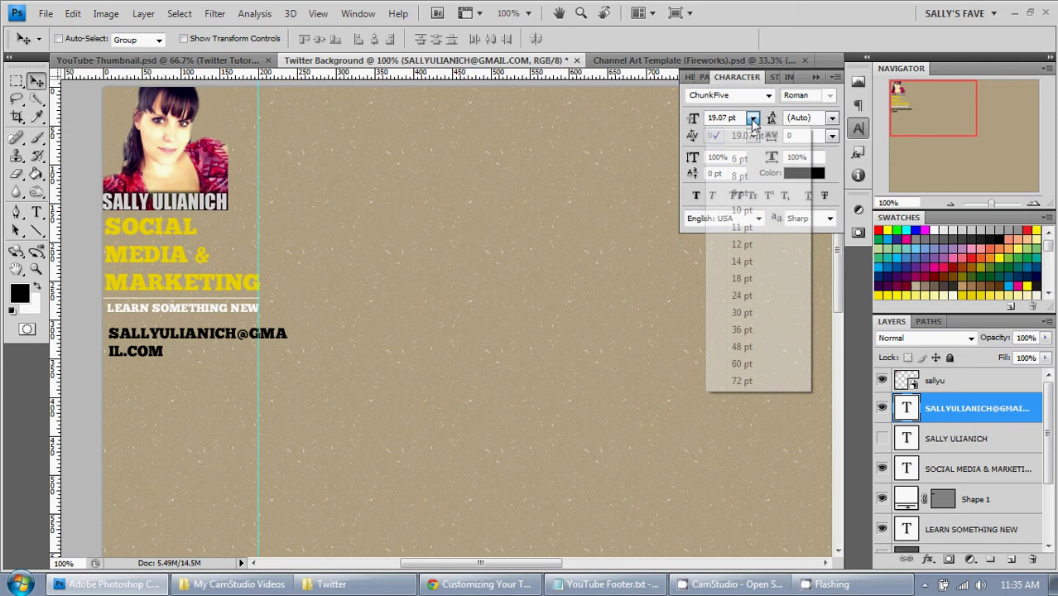
{"action": "left_click", "coordinate": [755, 278]}
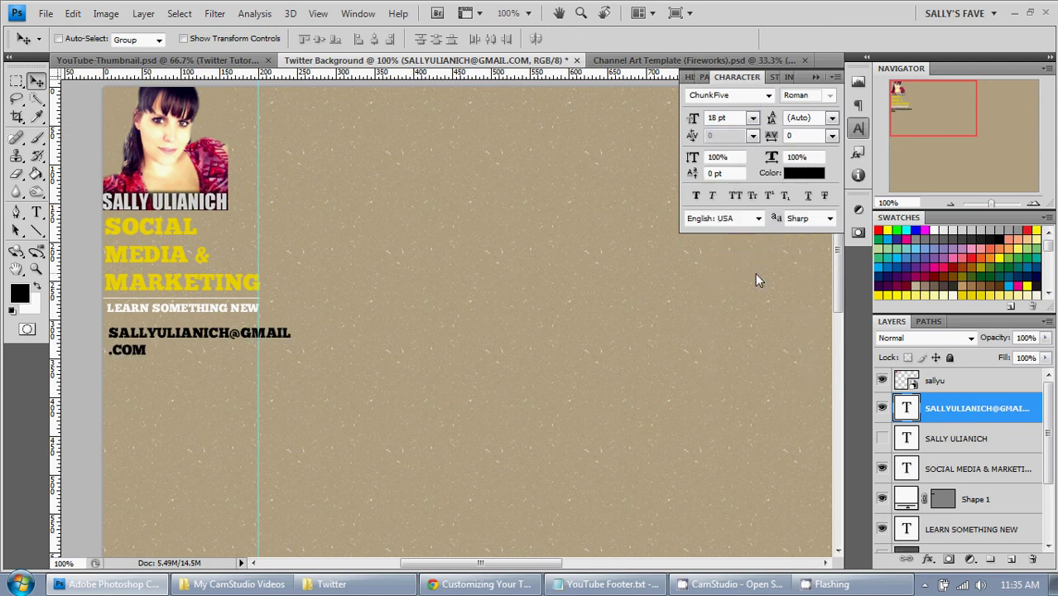
{"action": "left_click", "coordinate": [753, 117]}
{"action": "left_click", "coordinate": [759, 245]}
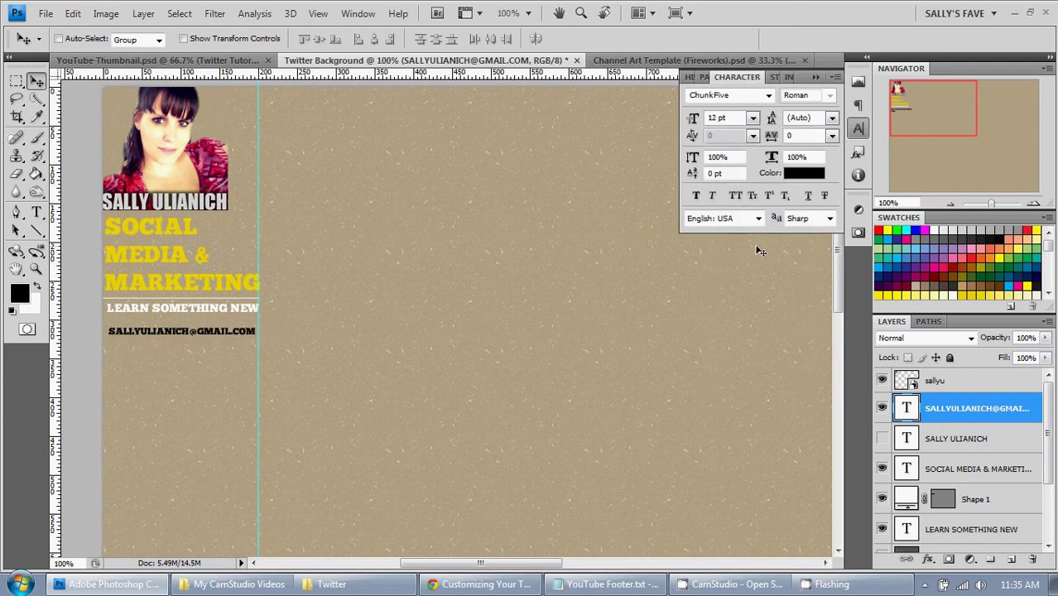
{"action": "key", "text": "Left"}
{"action": "key", "text": "Left"}
{"action": "key", "text": "Left"}
{"action": "key", "text": "Left"}
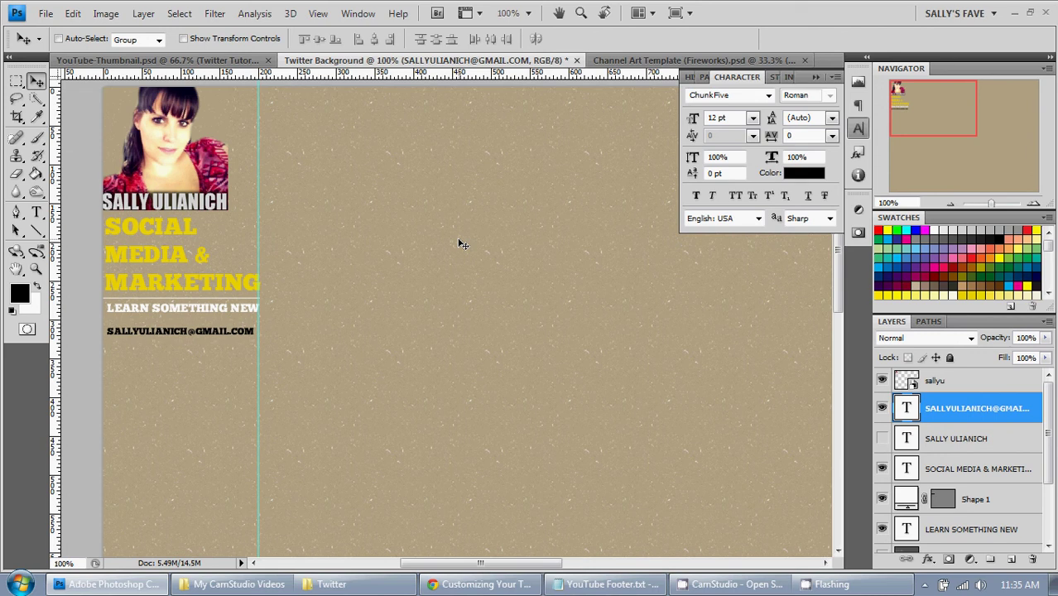
Add the website address as a second line under the e-mail, narrow the text box, and raise the block slightly.
{"action": "left_click", "coordinate": [34, 211]}
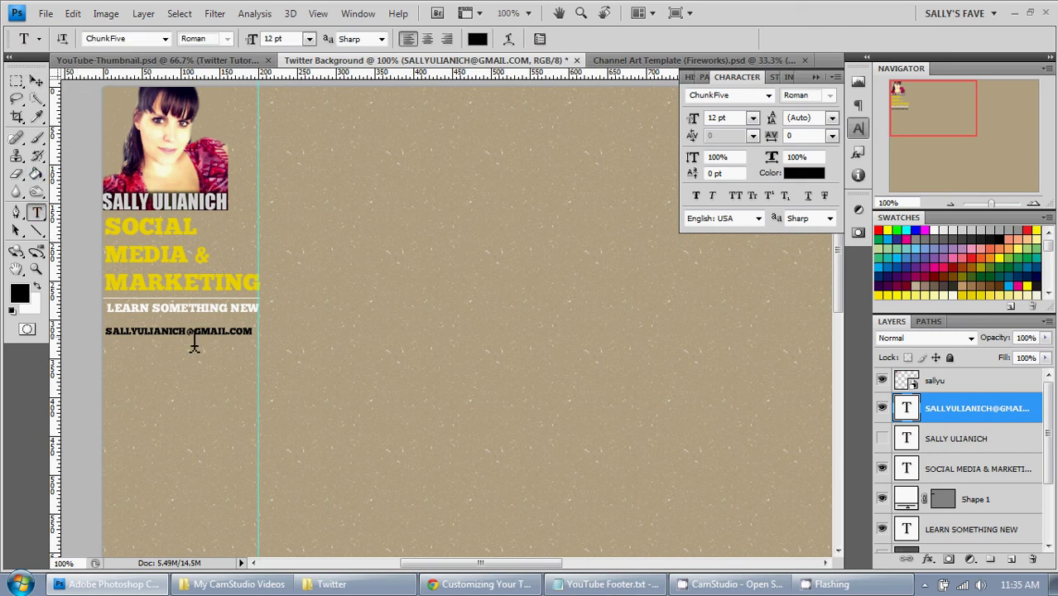
{"action": "left_click", "coordinate": [195, 345]}
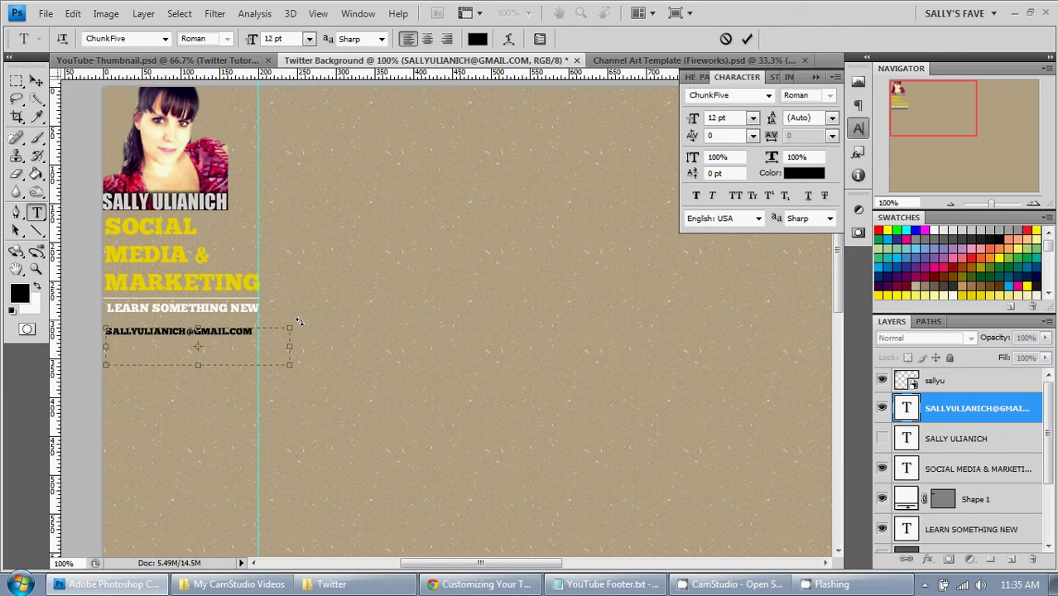
{"action": "type", "text": "SALLYU.COM"}
{"action": "left_click_drag", "start_coordinate": [290, 365], "coordinate": [261, 371]}
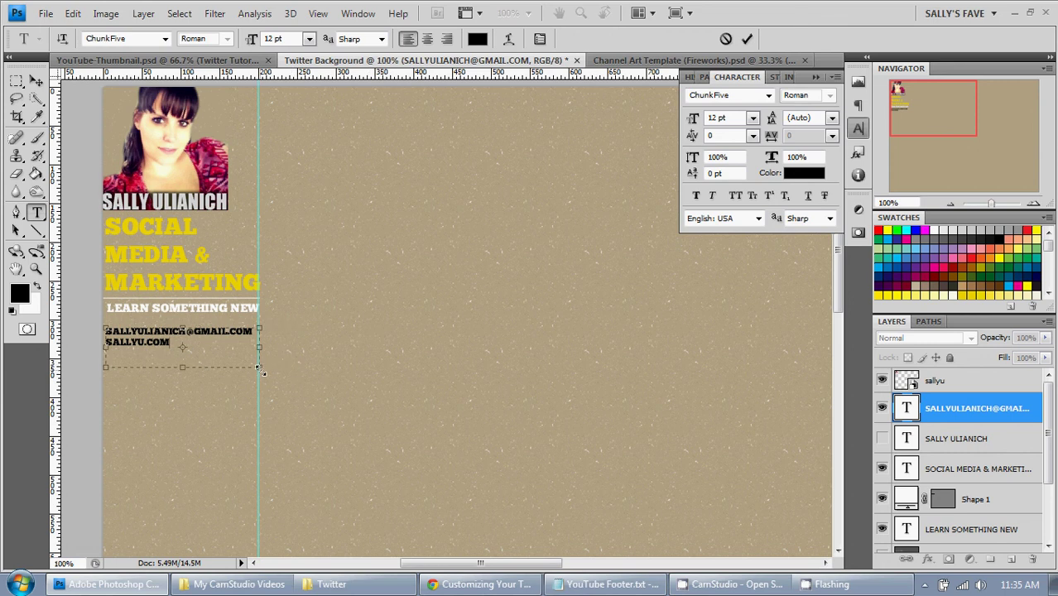
{"action": "left_click", "coordinate": [36, 81]}
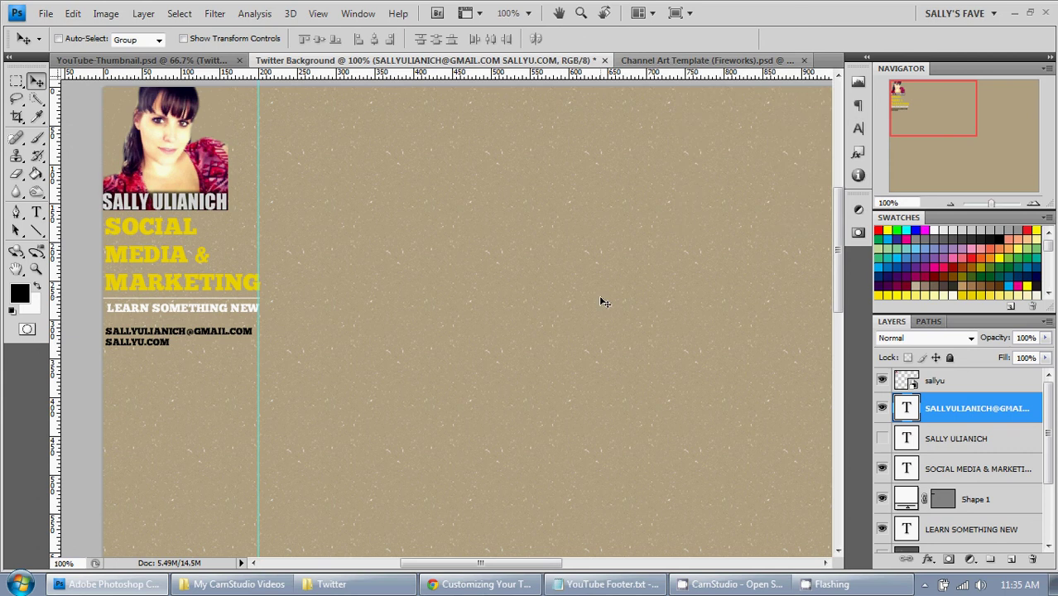
{"action": "key", "text": "shift+Up"}
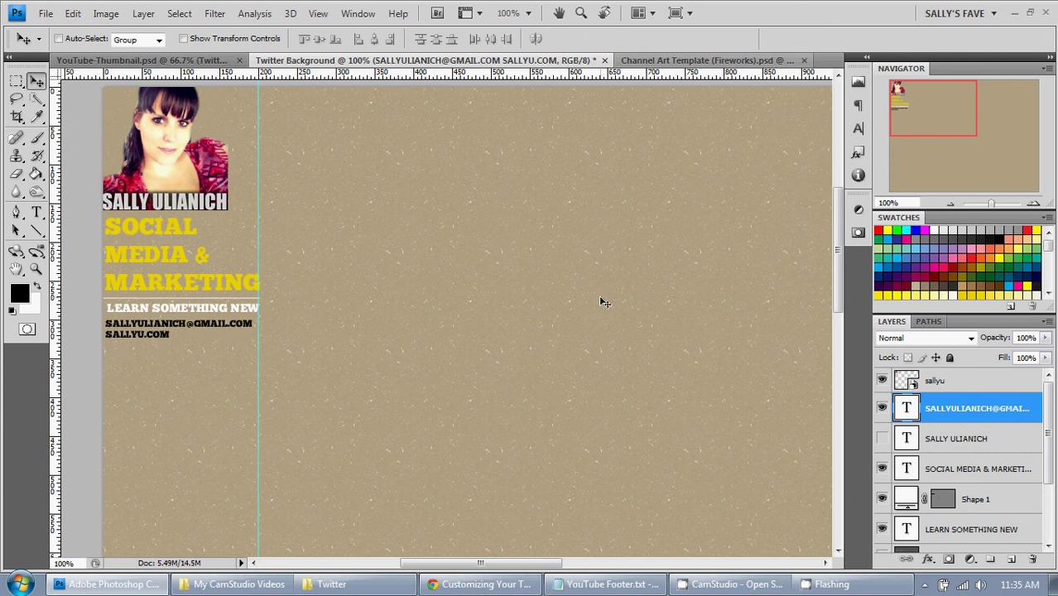
Export through Save for Web & Devices, keeping JPEG Maximum quality.
{"action": "key", "text": "ctrl+alt+shift+s"}
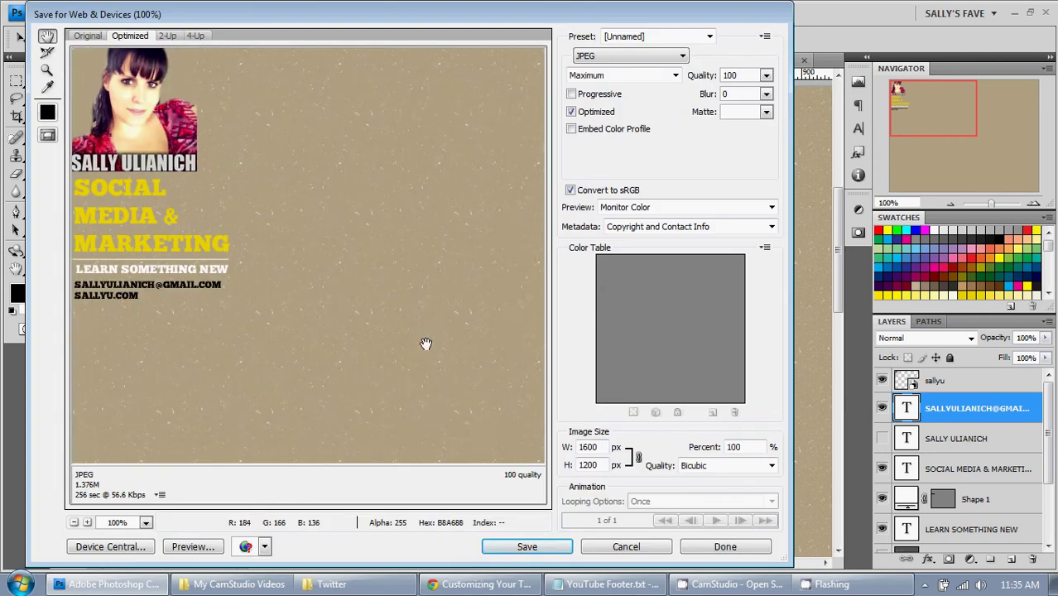
{"action": "left_click_drag", "start_coordinate": [425, 347], "coordinate": [354, 297]}
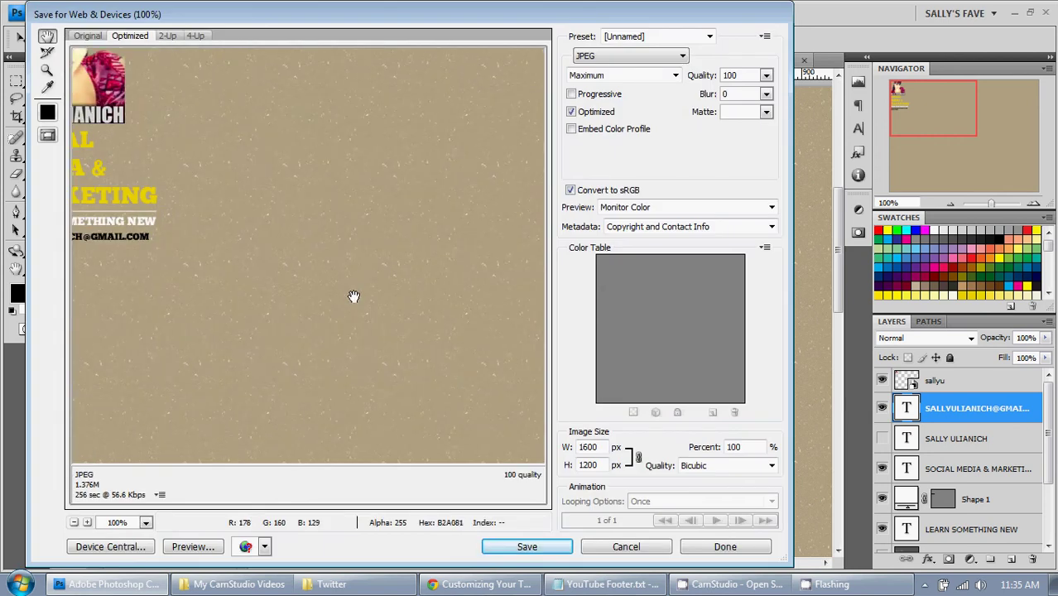
{"action": "left_click", "coordinate": [527, 546]}
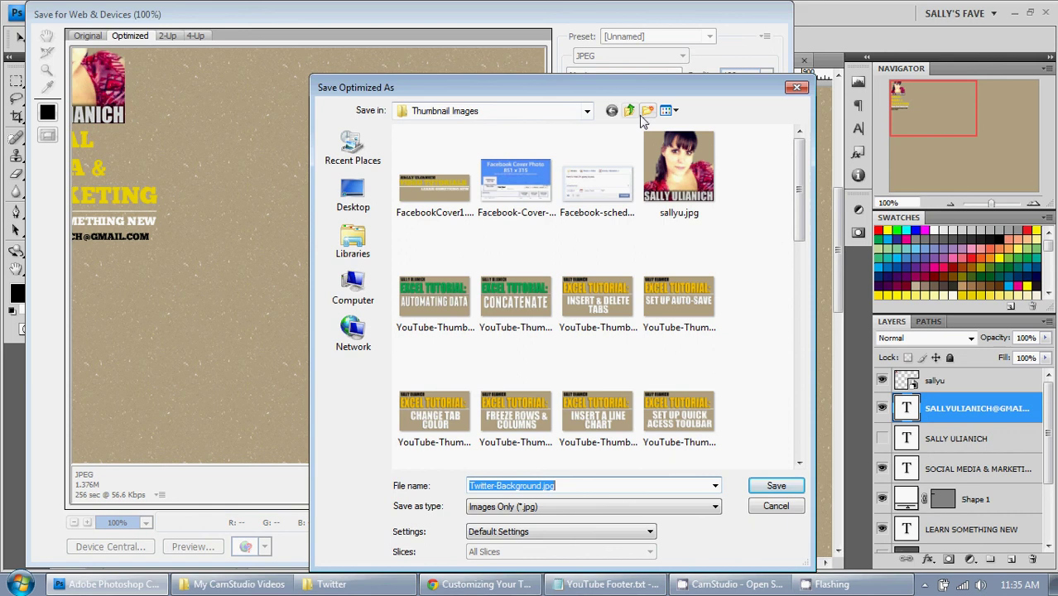
Save it in My Pictures > Twitter as Twitter-Background-030214.jpg.
{"action": "left_click", "coordinate": [630, 110]}
{"action": "left_click", "coordinate": [629, 110]}
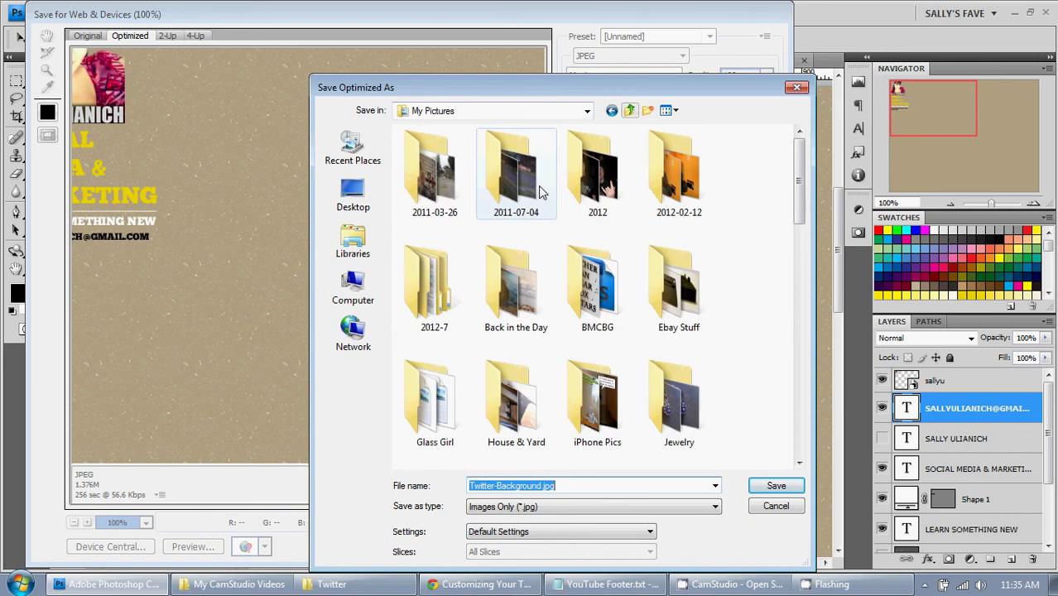
{"action": "scroll", "coordinate": [489, 300], "scroll_direction": "down", "scroll_amount": 5}
{"action": "left_click", "coordinate": [598, 174]}
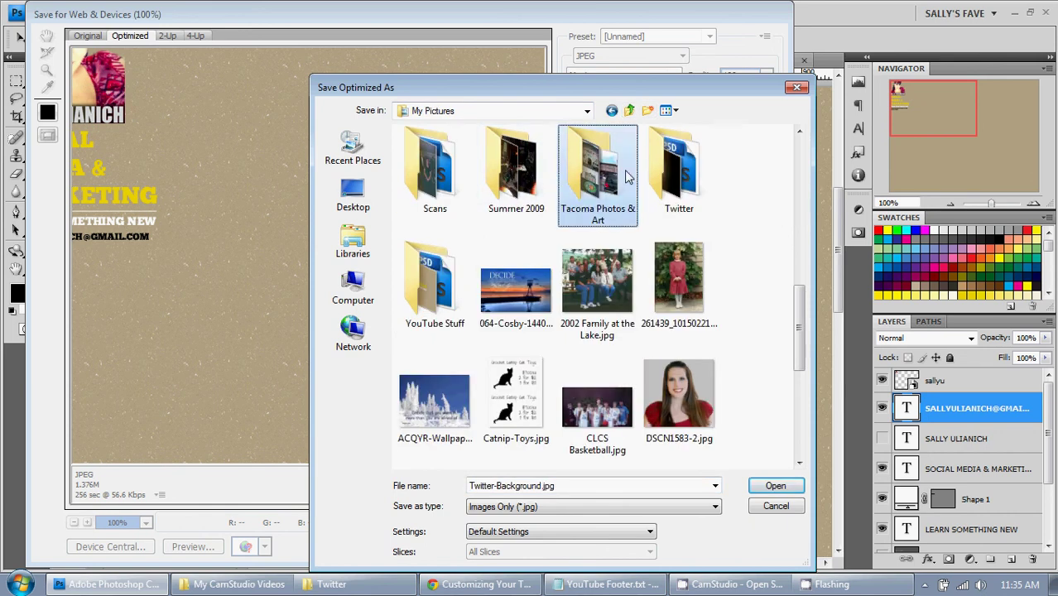
{"action": "double_click", "coordinate": [663, 172]}
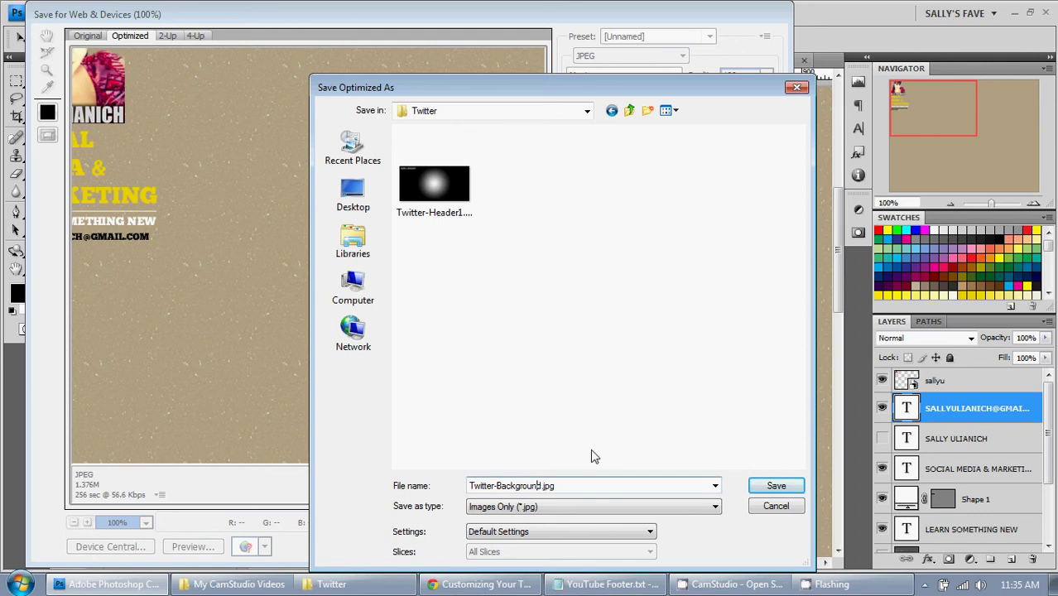
{"action": "type", "text": "-0302"}
{"action": "key", "text": "Return"}
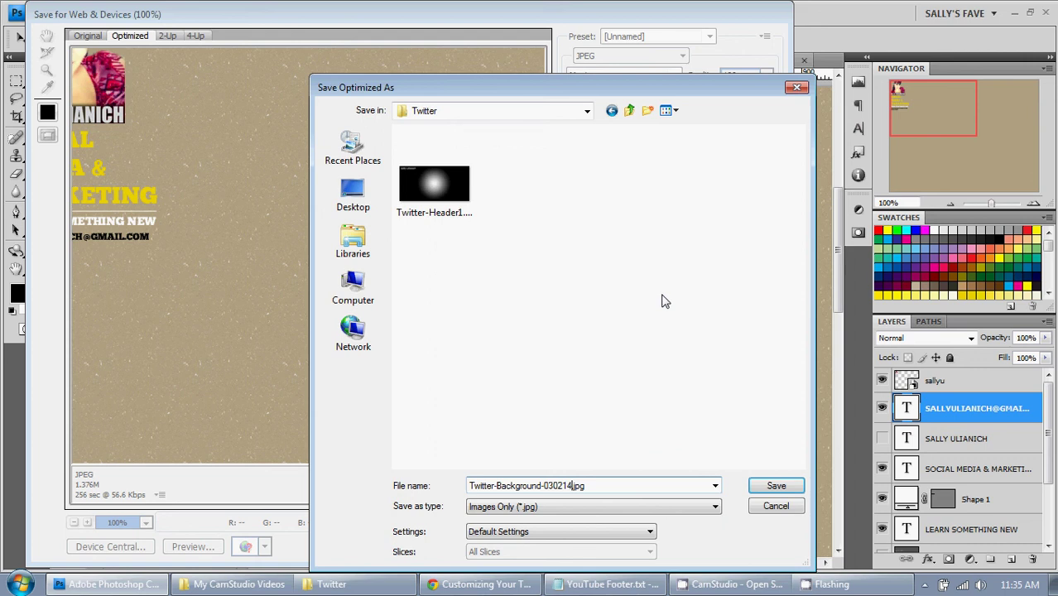